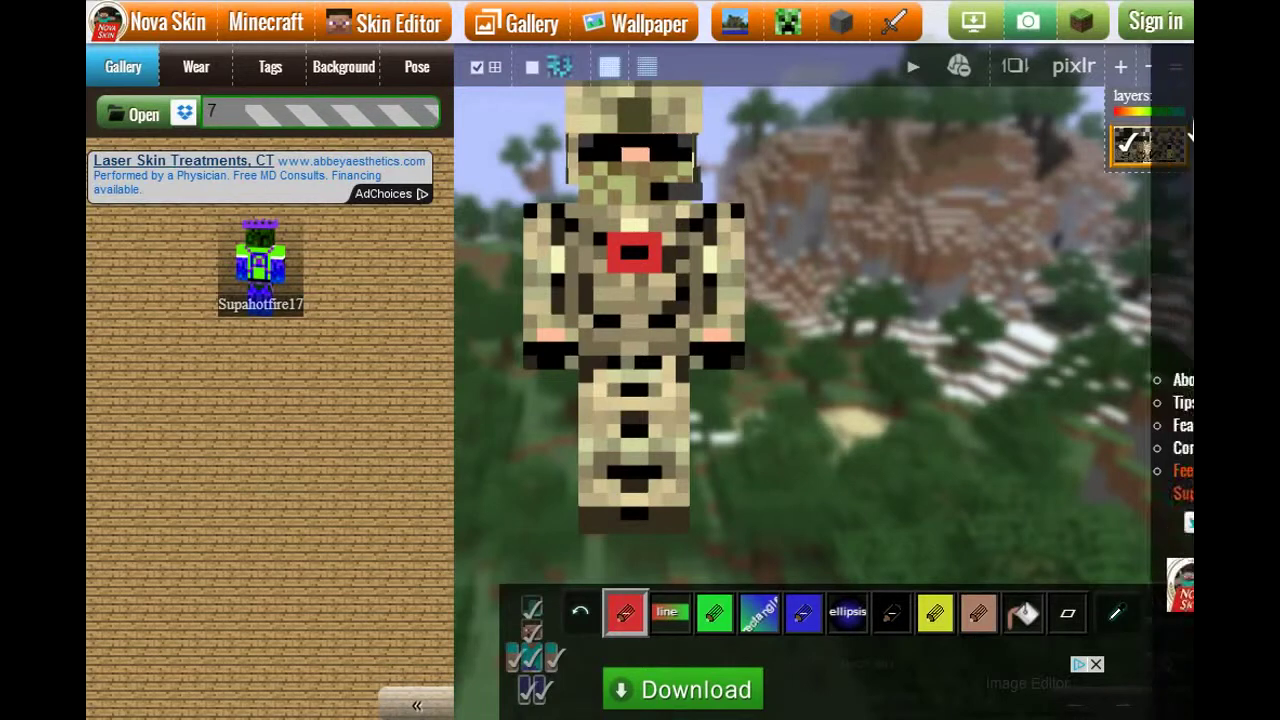
Load the gallery skin of the bearded man with a green hat and black tank top into the editor.
click(1143, 25)
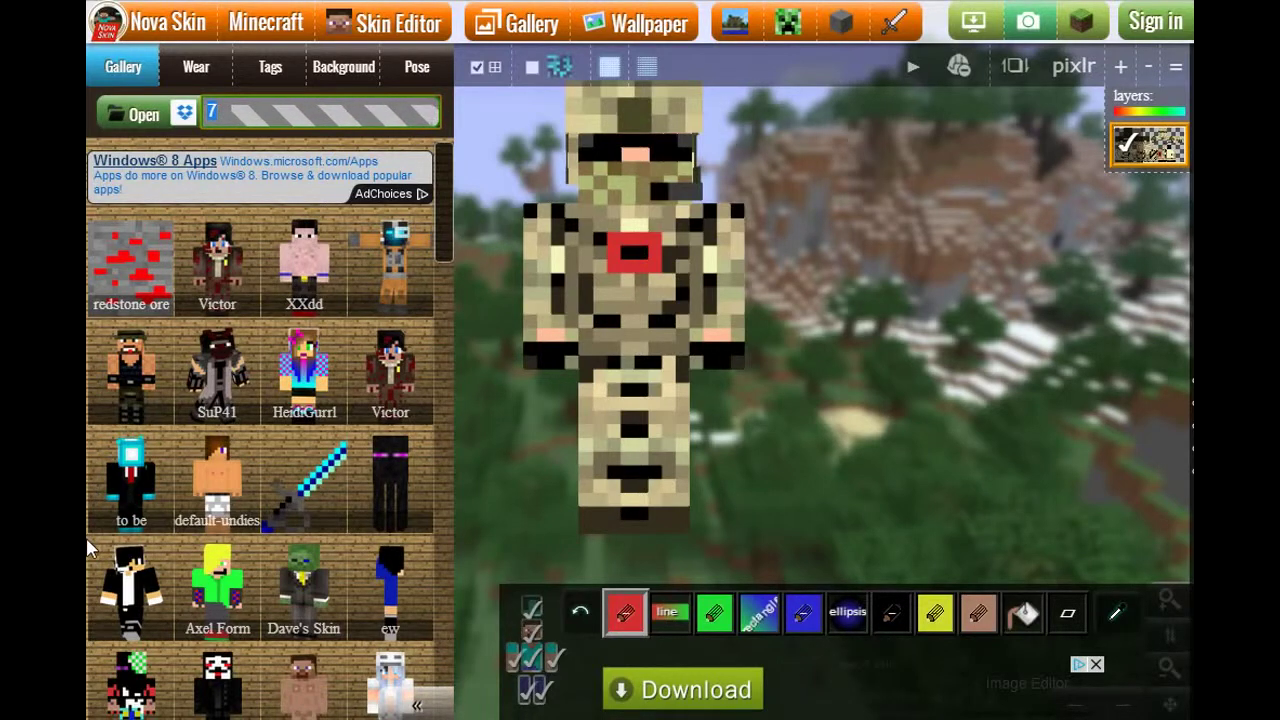
click(148, 387)
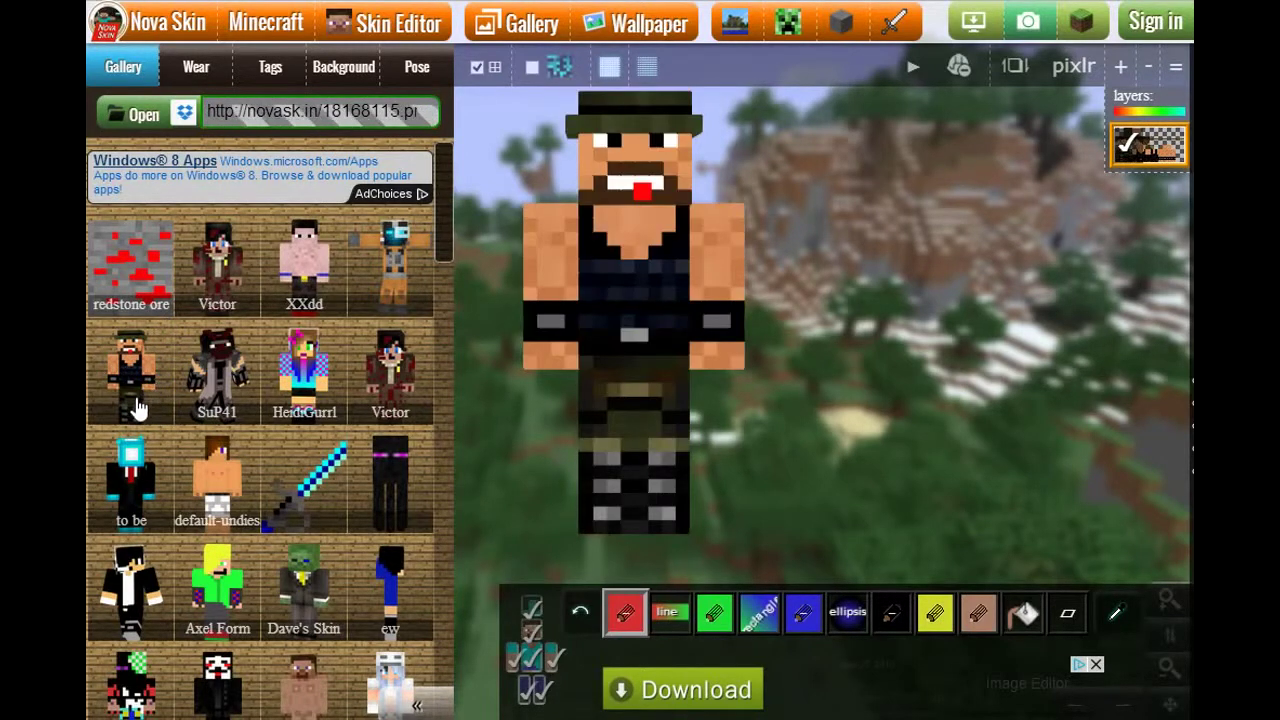
drag(1050, 434, 1047, 408)
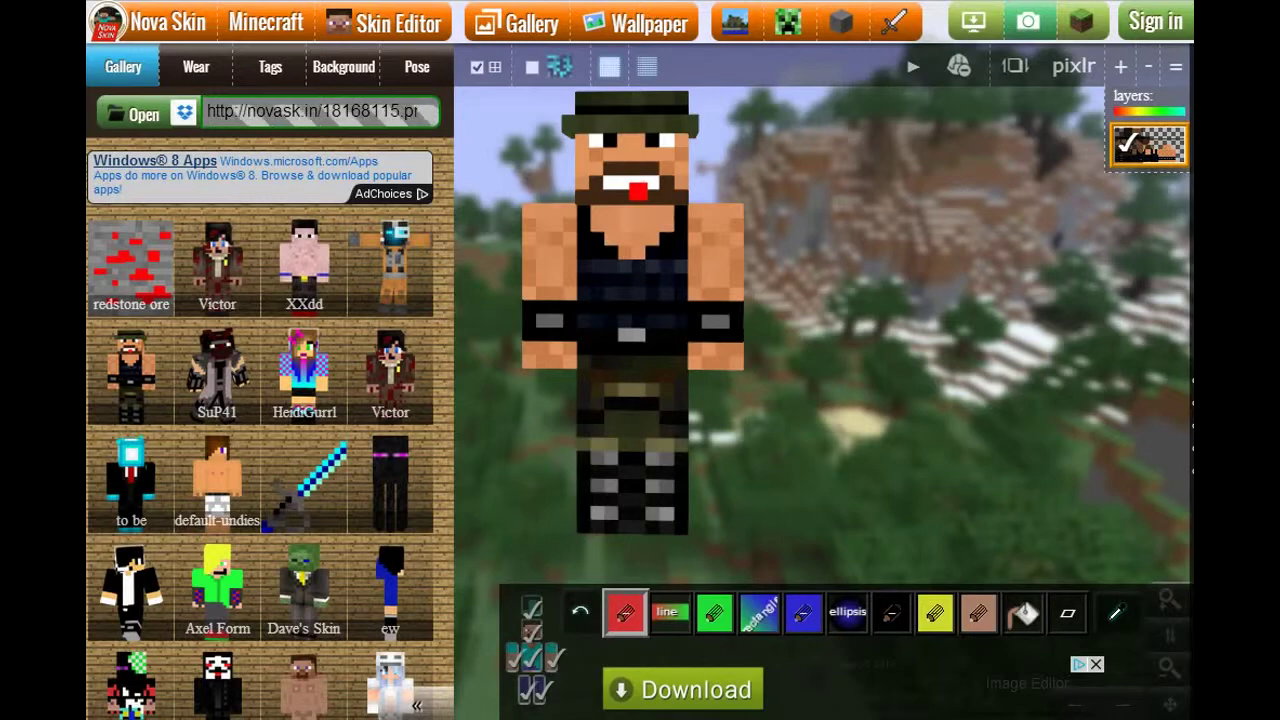
drag(755, 392, 809, 374)
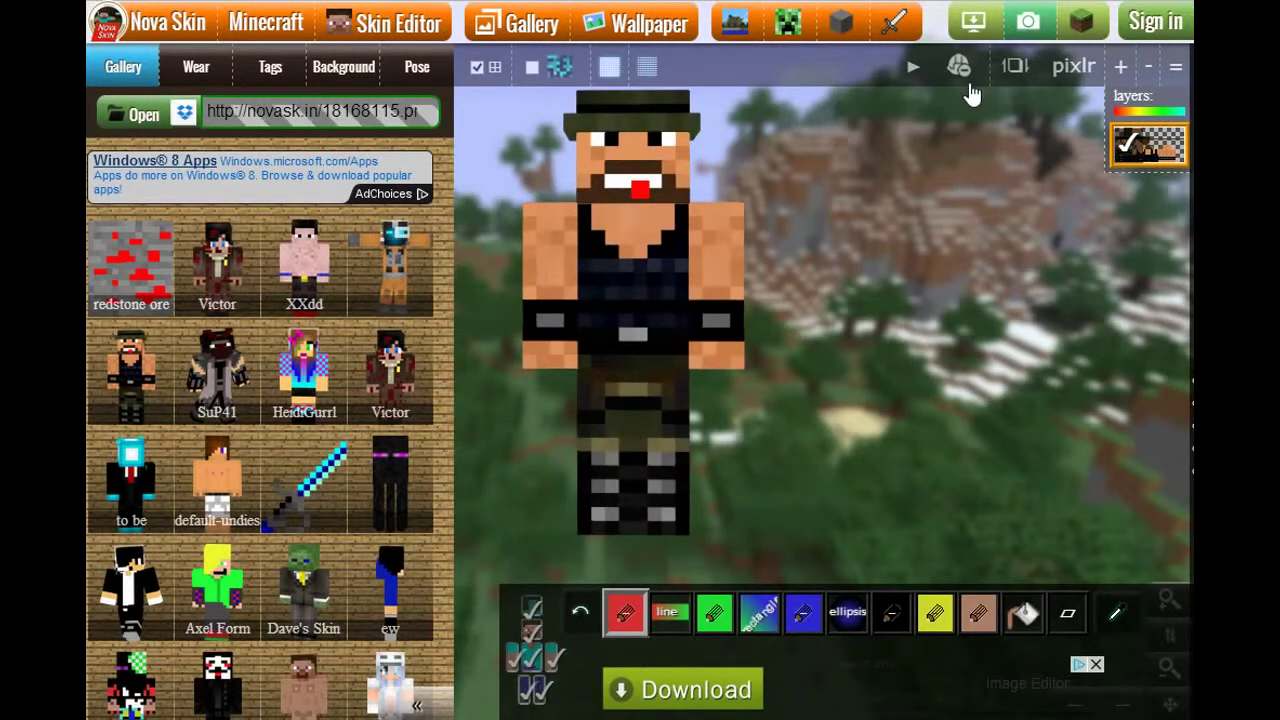
Examine the texture pack editor's tool, item and extra player model lists, and return to the skin editor.
click(895, 26)
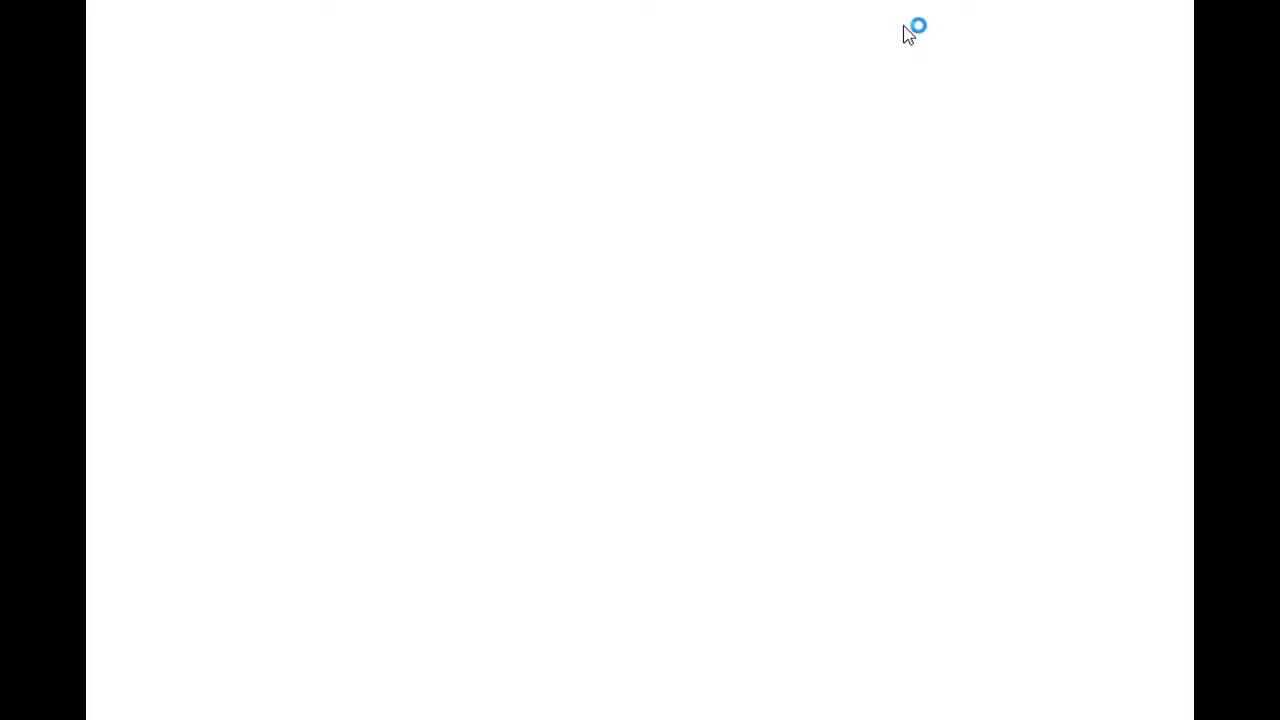
scroll(734, 515, down, 10)
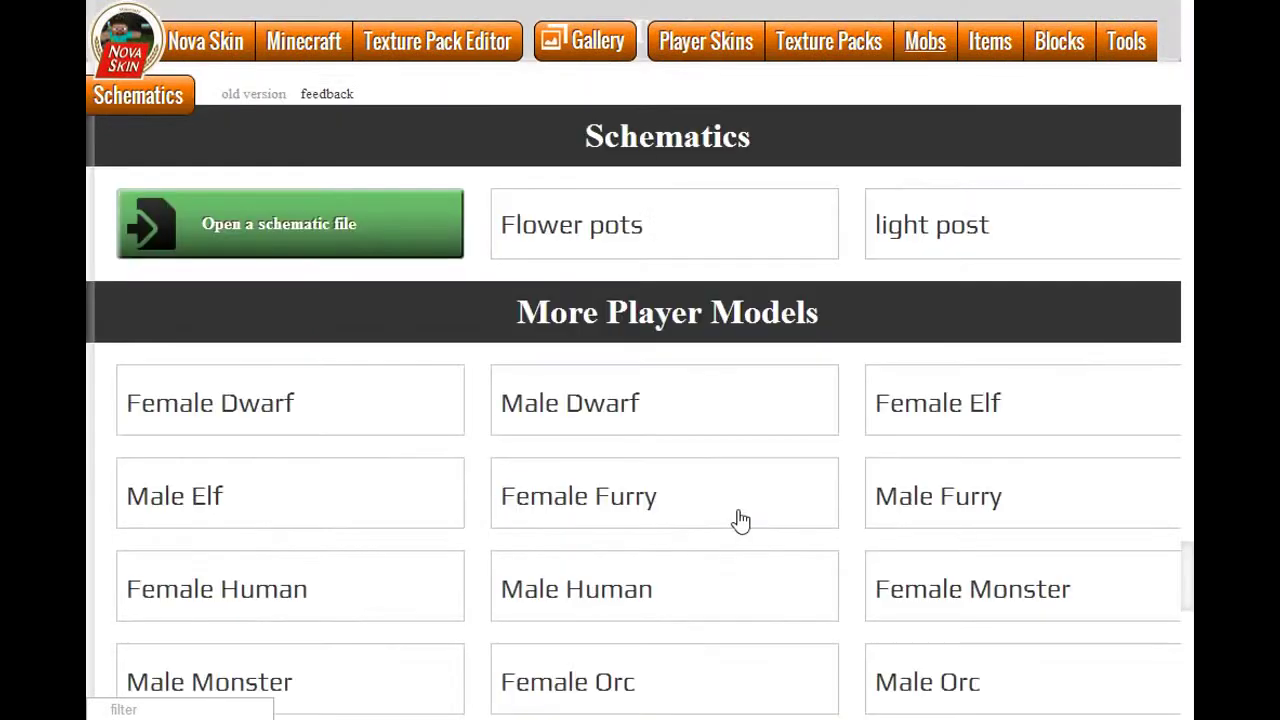
scroll(736, 508, down, 2)
scroll(735, 502, down, 1)
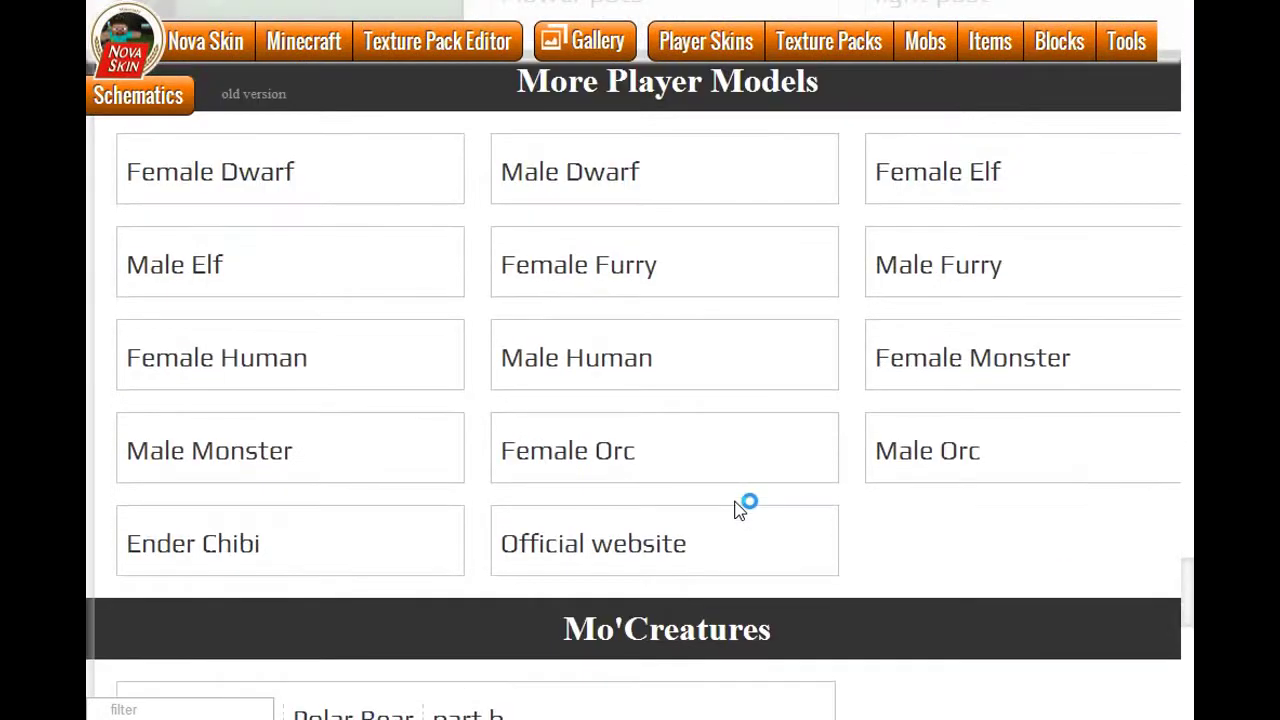
scroll(735, 502, up, 1)
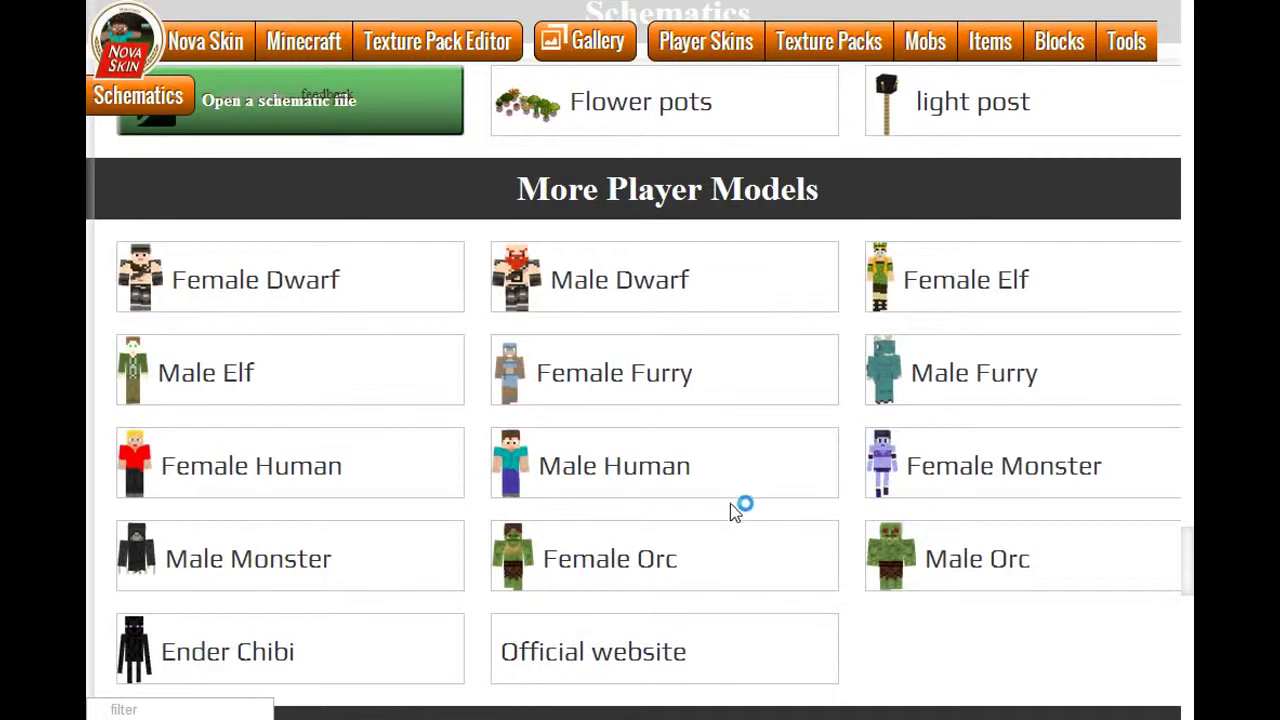
scroll(720, 528, down, 1)
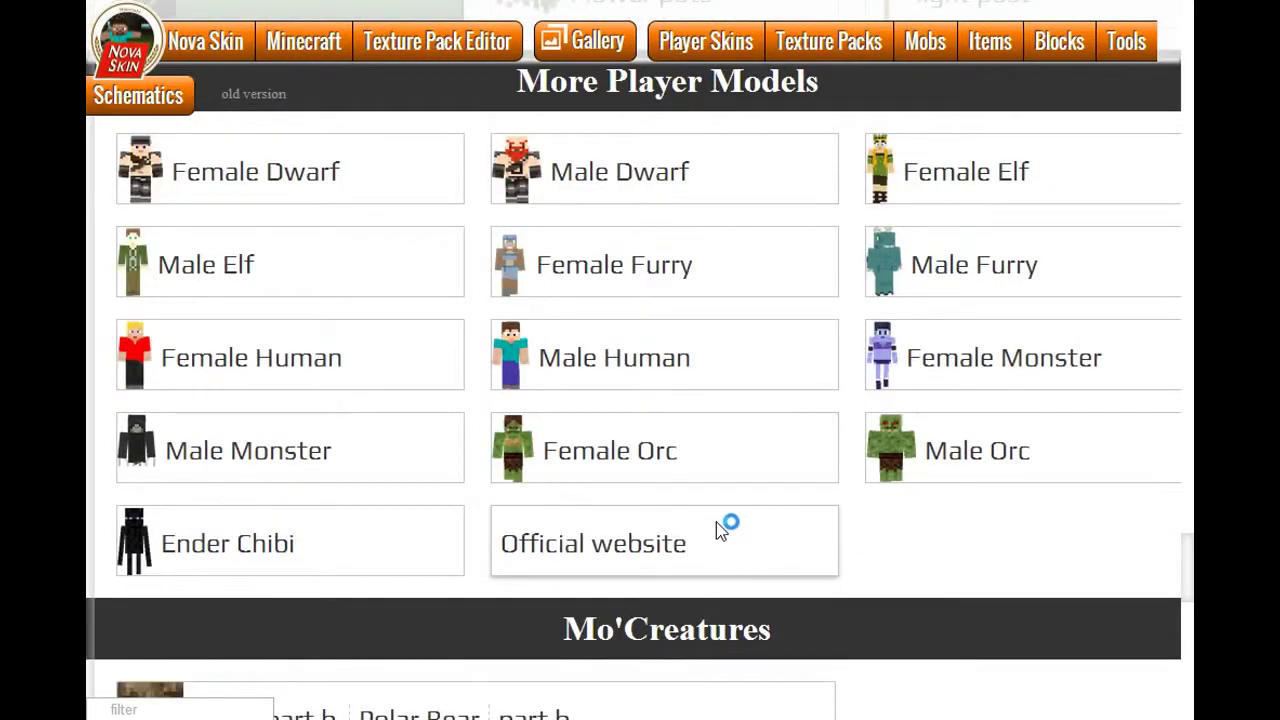
scroll(729, 523, up, 2)
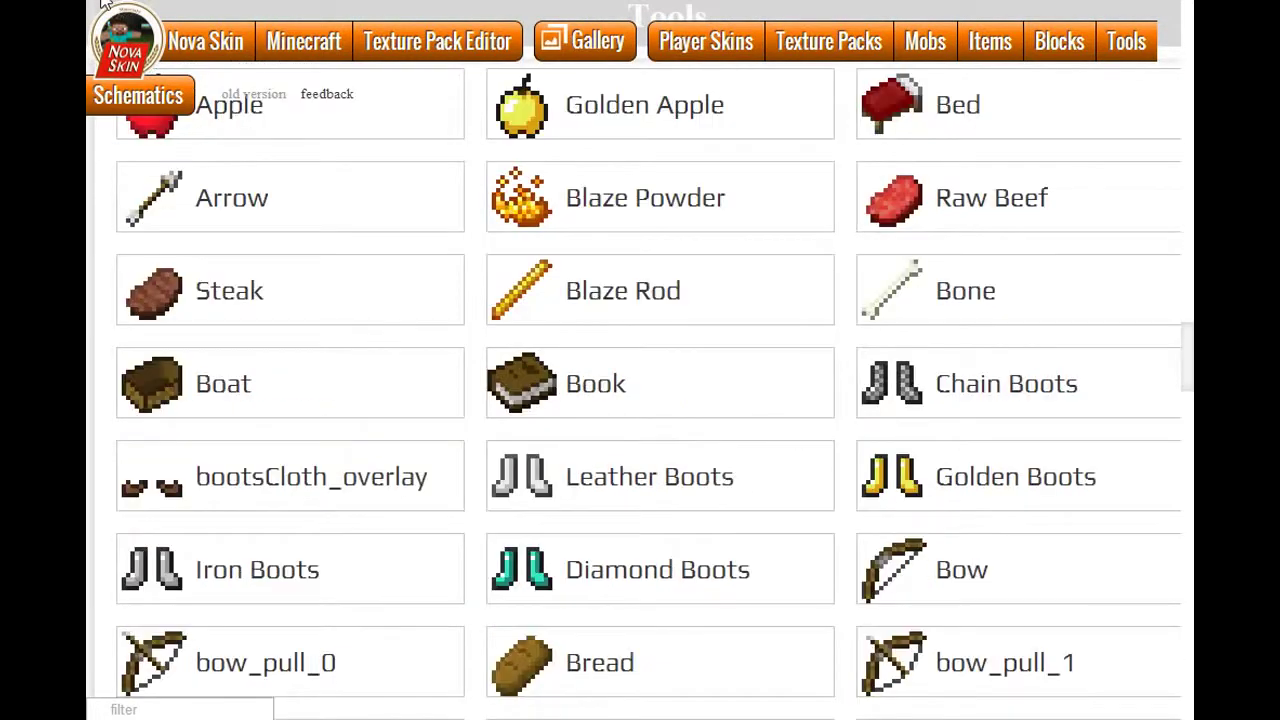
click(102, 2)
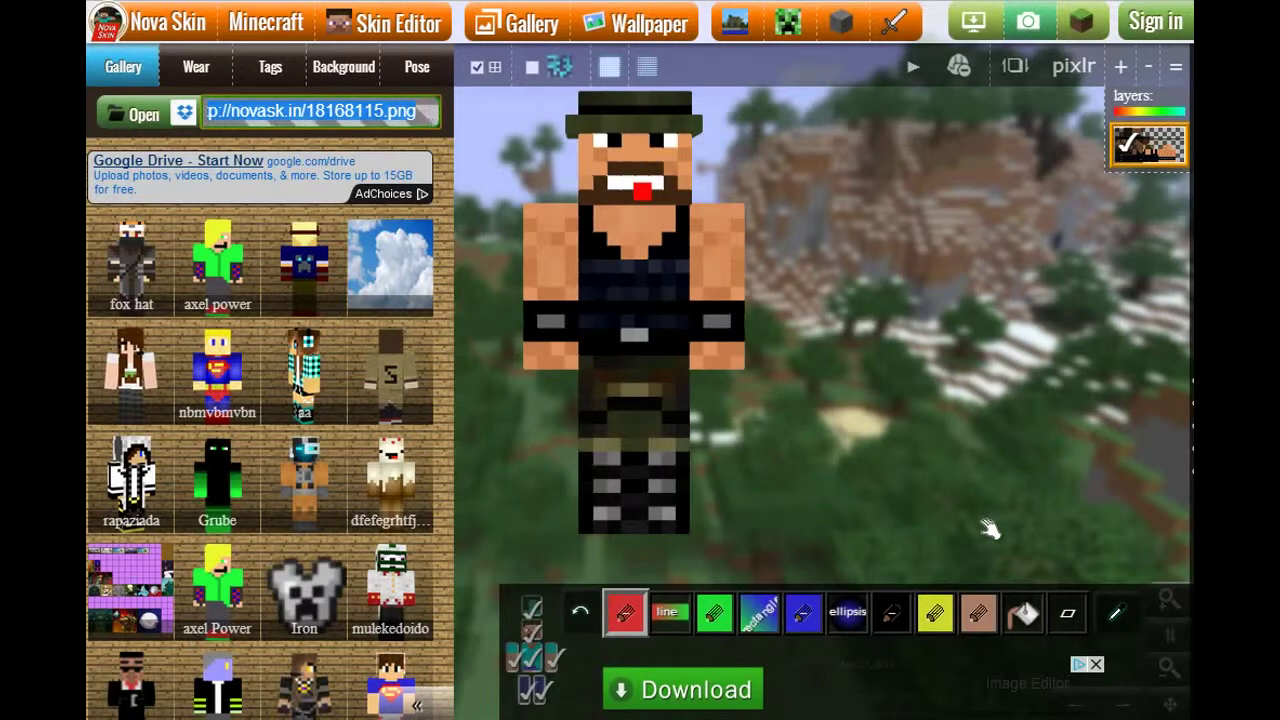
Paint red wound pixels on the front of both arms and on the bare chest with the red pencil.
click(710, 238)
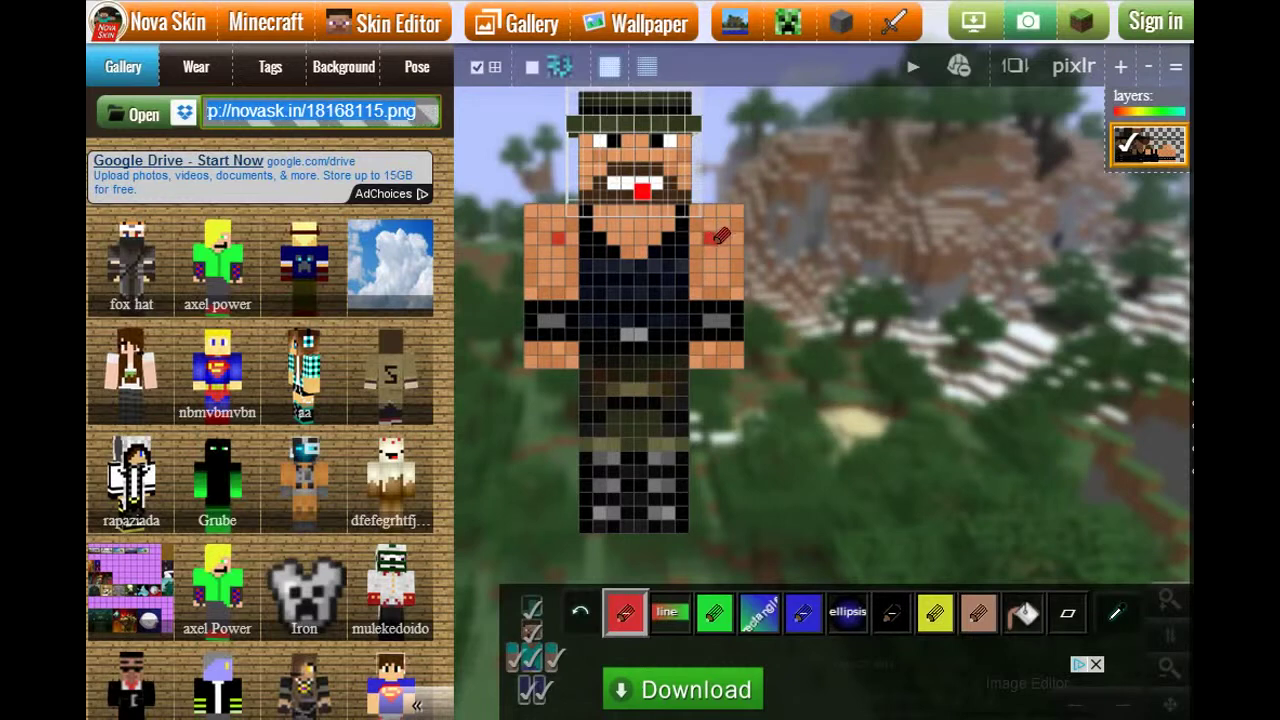
drag(726, 242, 724, 270)
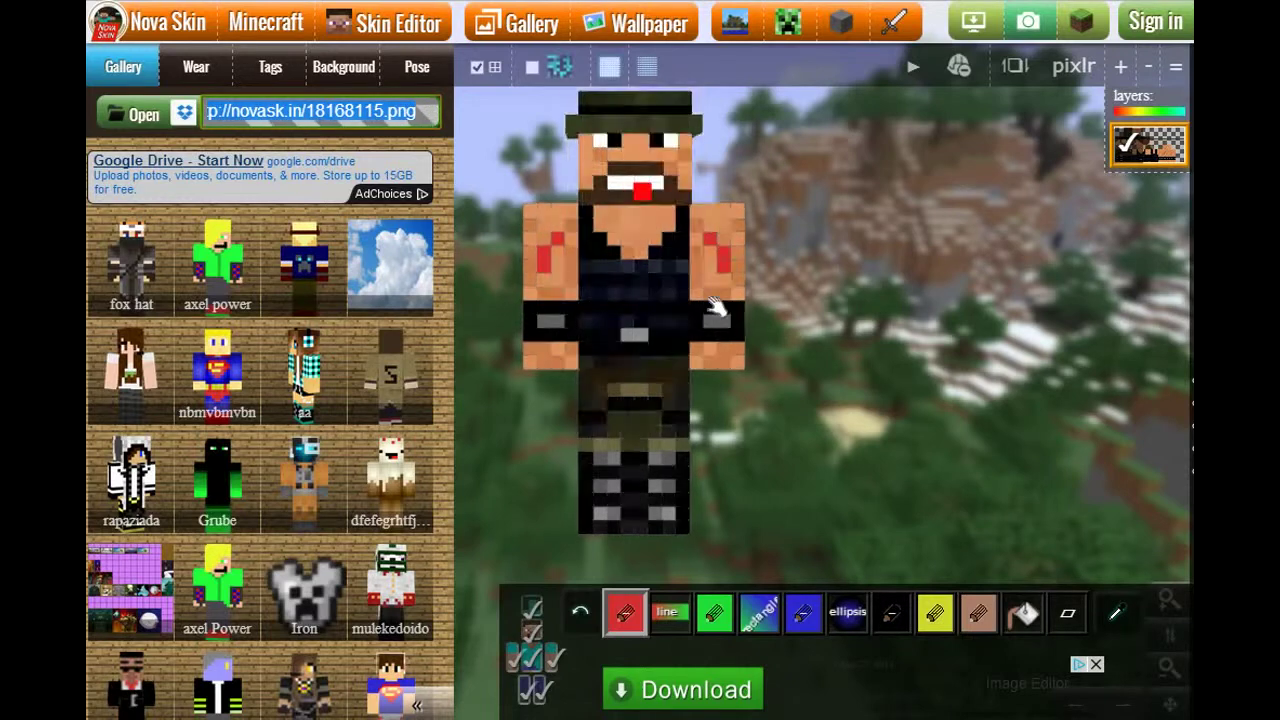
click(544, 210)
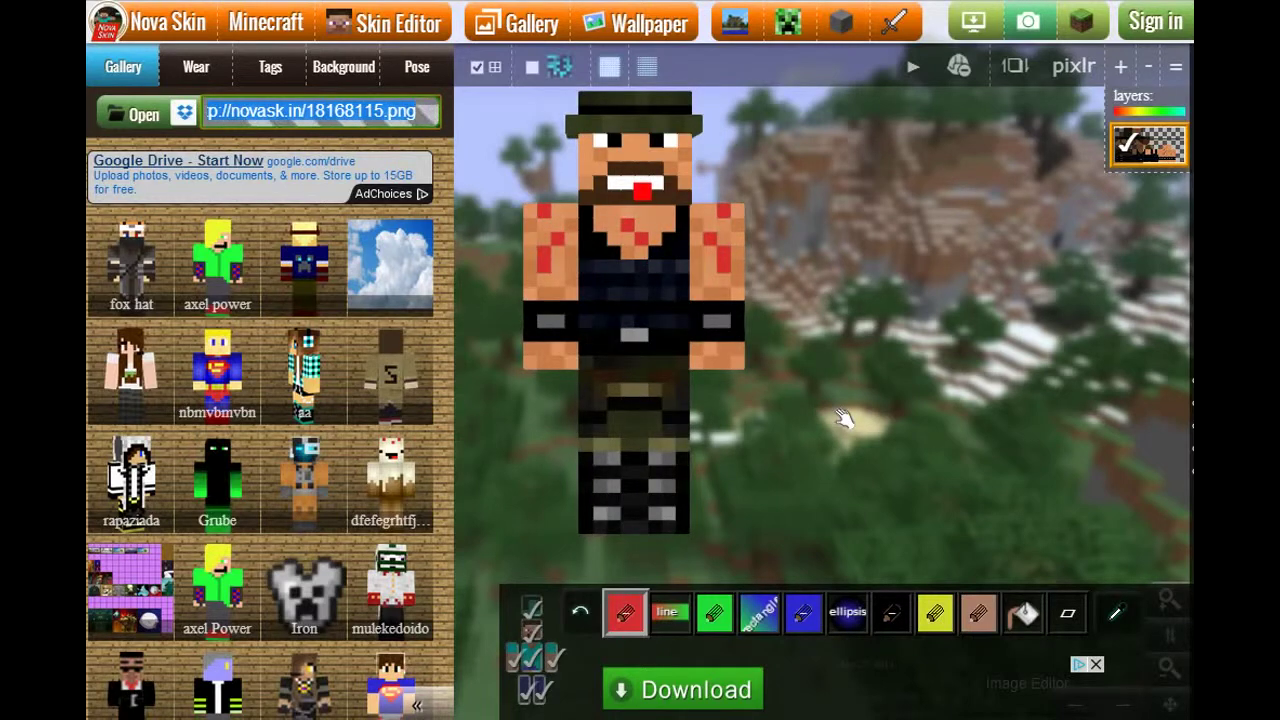
Paint scattered red wound pixels on both hands and a red mark on one cheek.
click(711, 349)
click(723, 362)
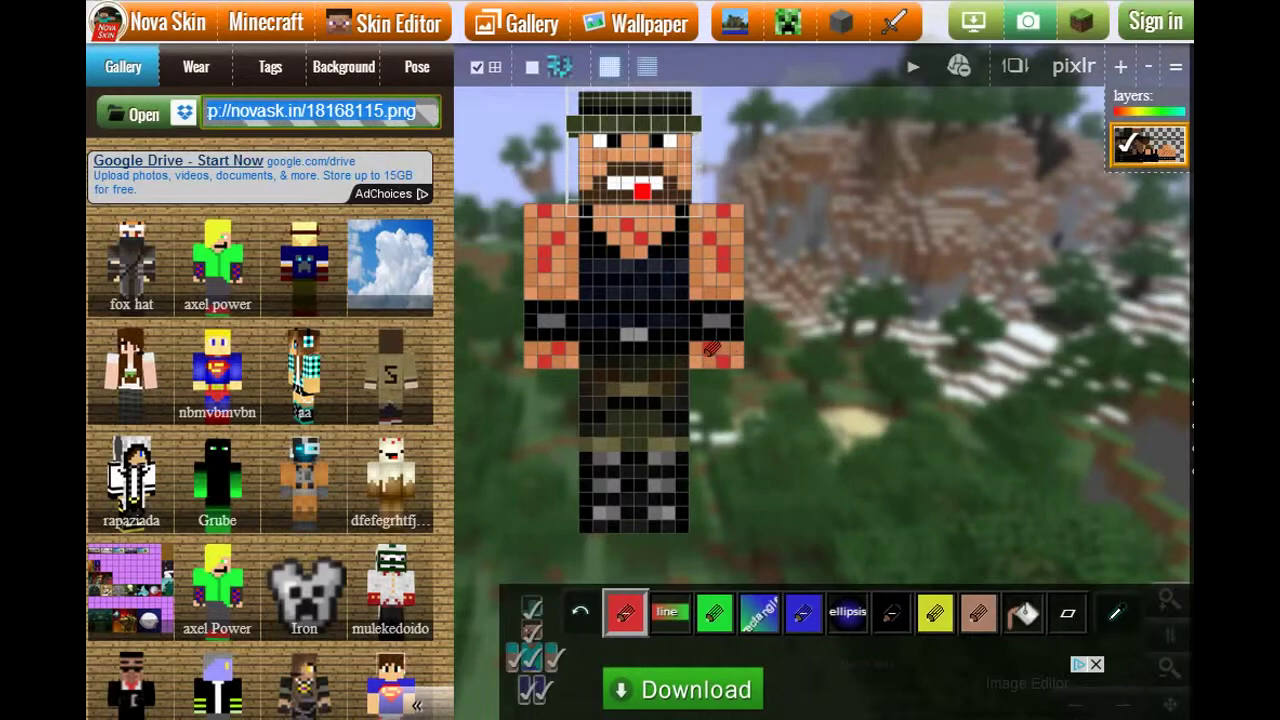
click(736, 349)
mouse_move(1185, 340)
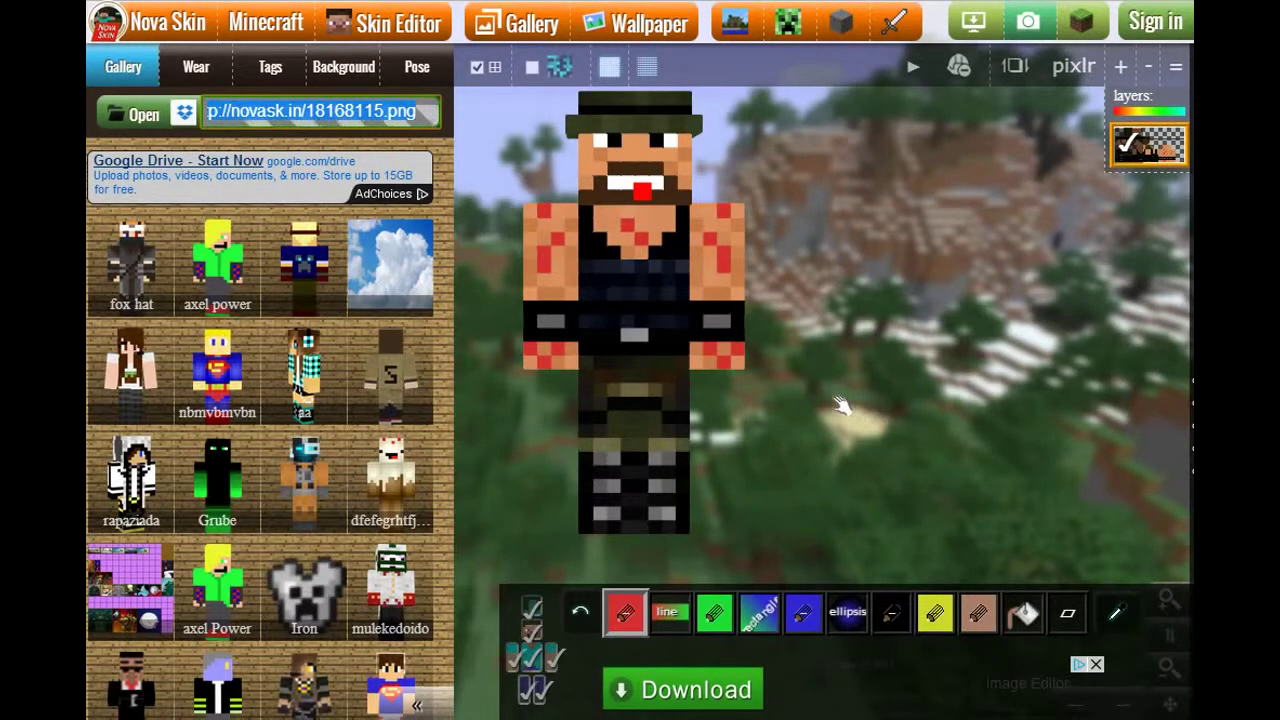
click(676, 154)
Inspect the character from behind with the head part hidden, and show the head again.
drag(943, 303, 635, 236)
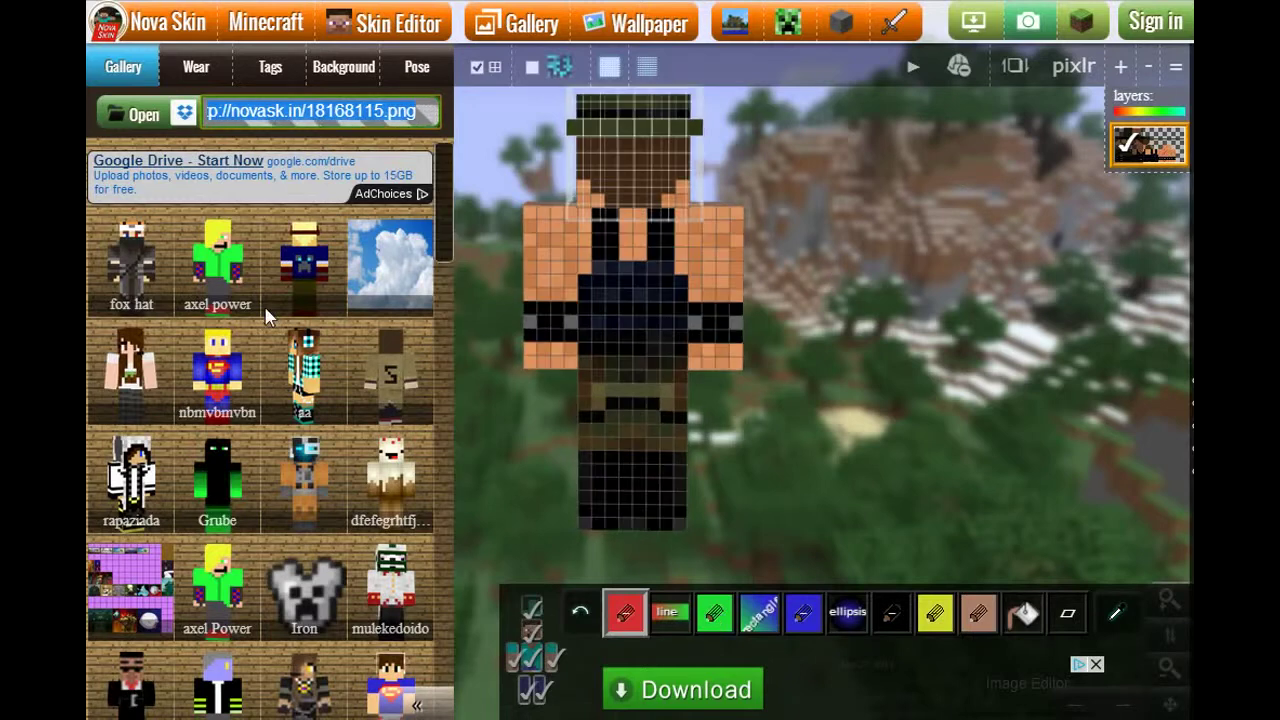
click(528, 633)
drag(867, 359, 866, 428)
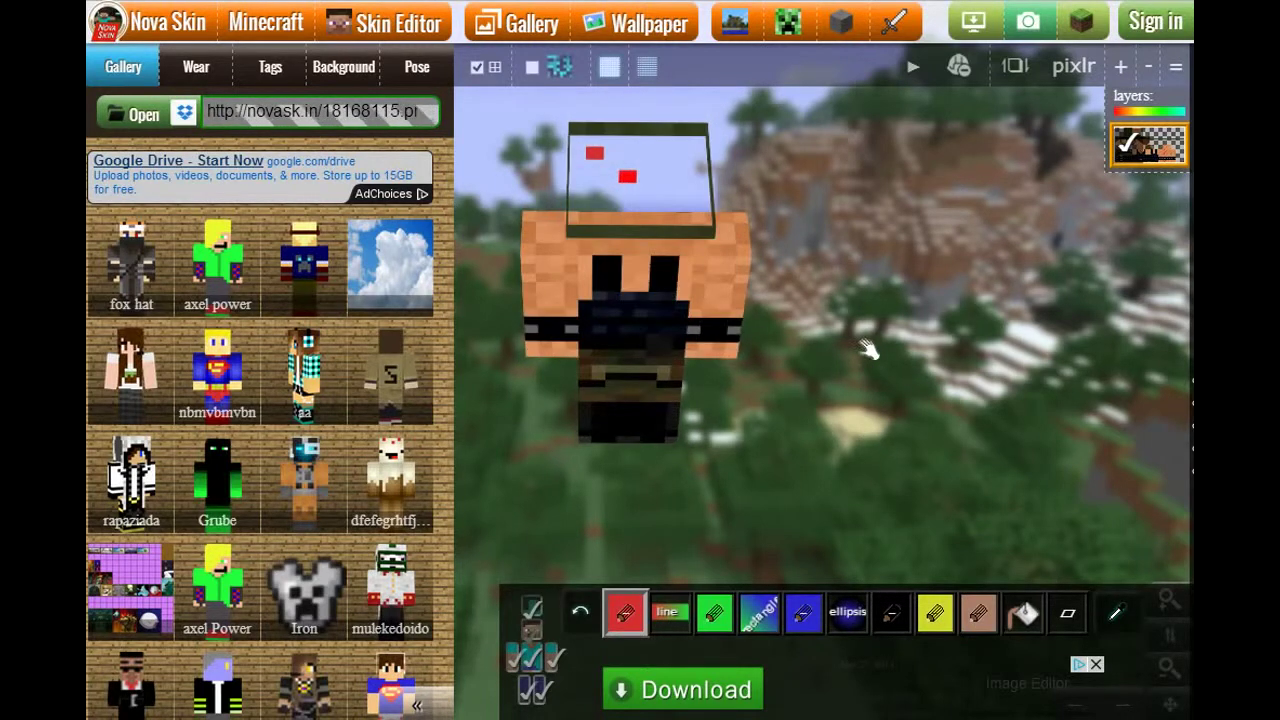
drag(866, 346, 850, 280)
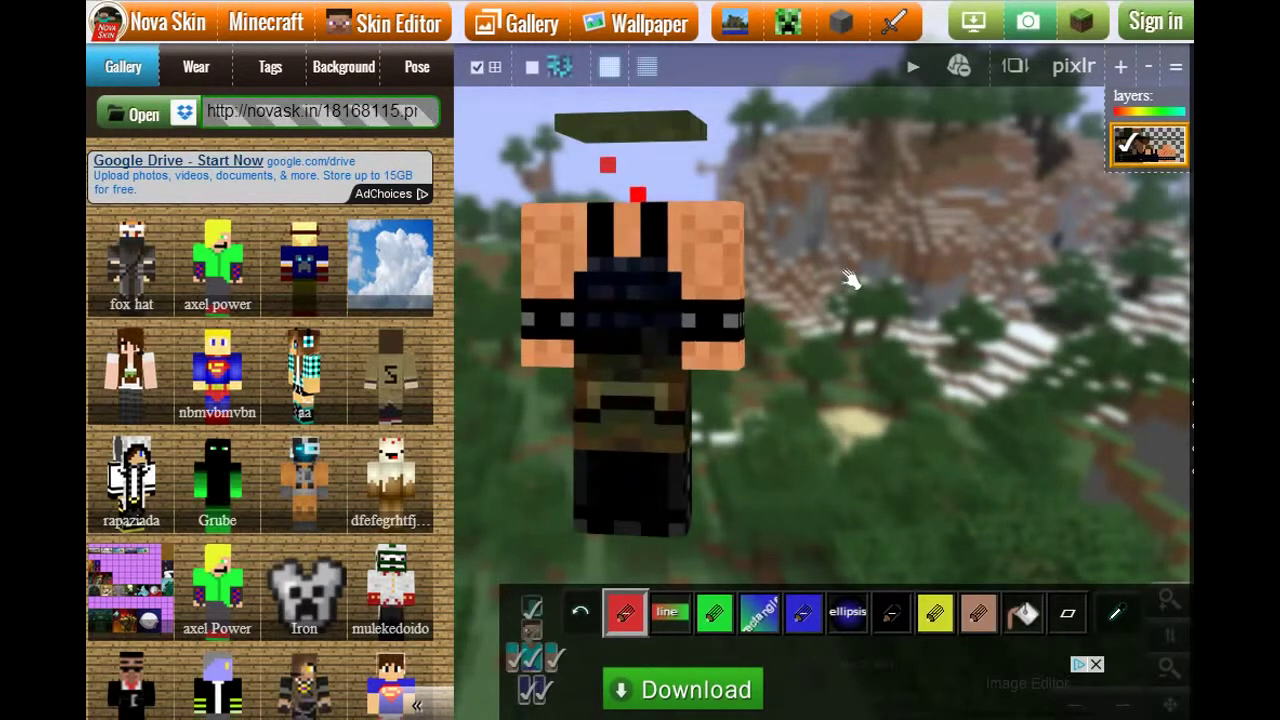
click(534, 636)
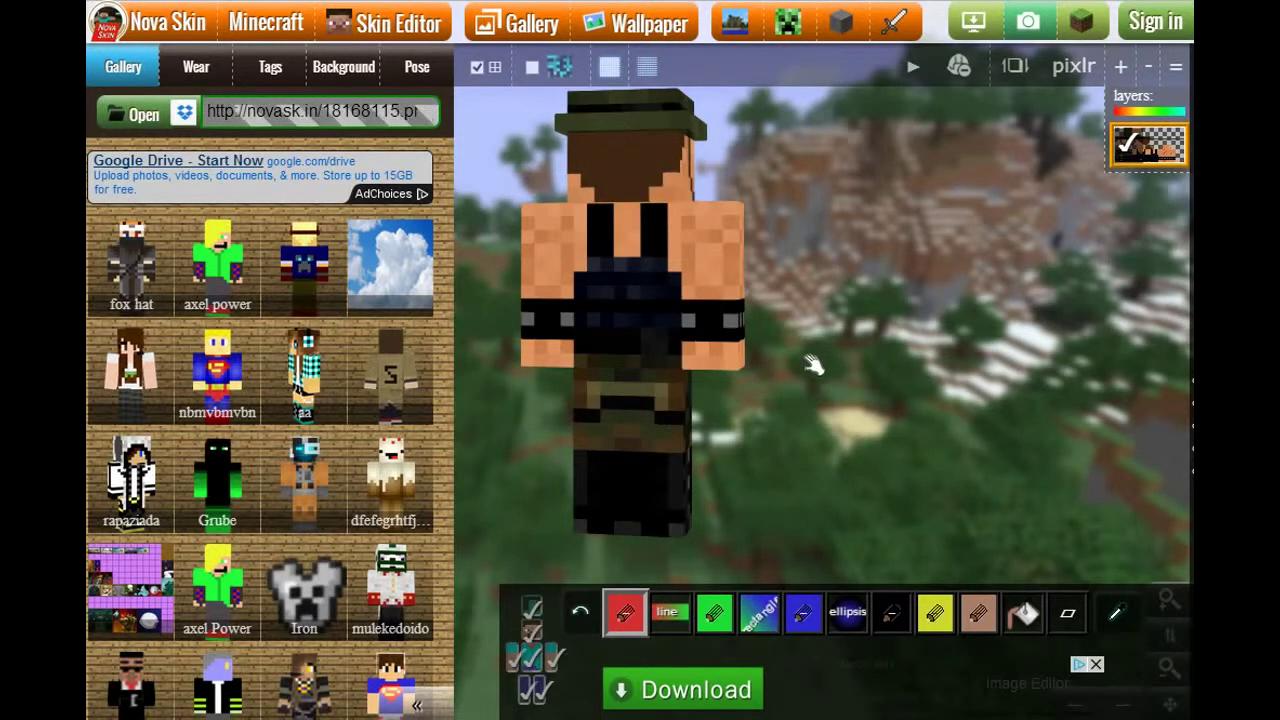
drag(830, 375, 845, 413)
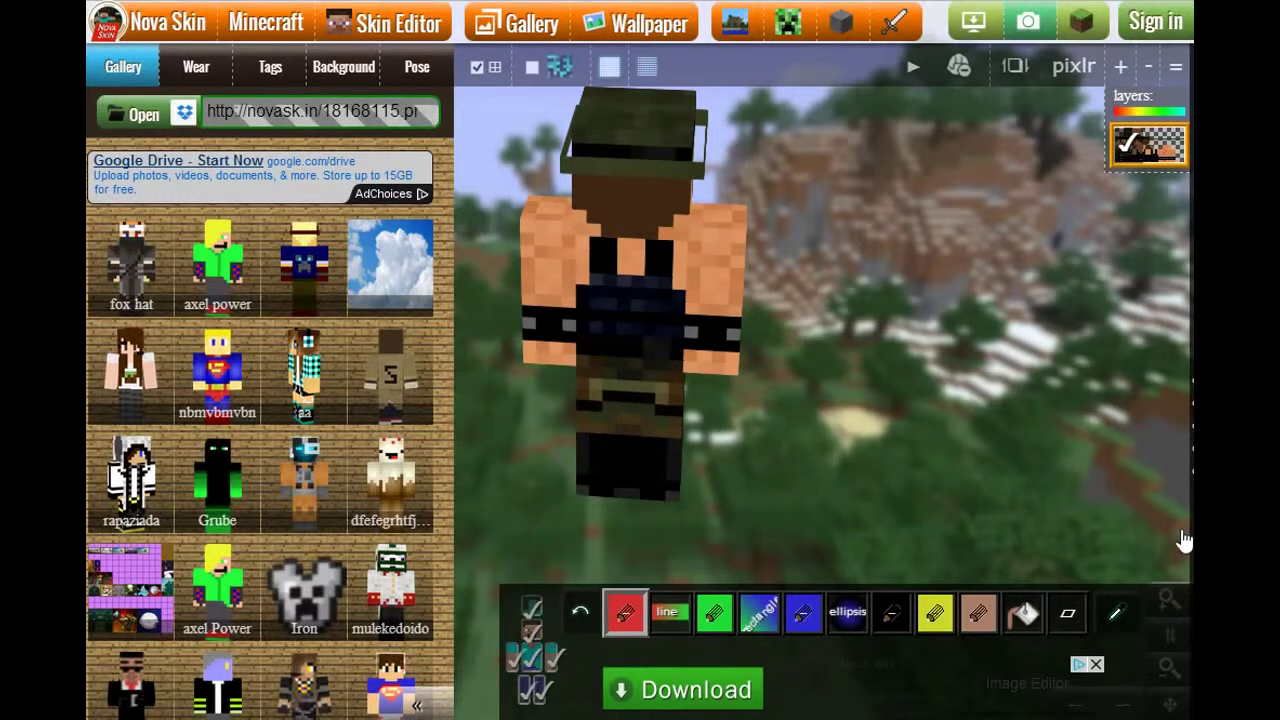
Change the green pencil's colour to black and paint a black bar between the shoulder straps on the back.
click(715, 617)
mouse_move(774, 483)
mouse_down()
mouse_move(820, 523)
mouse_move(723, 577)
mouse_up()
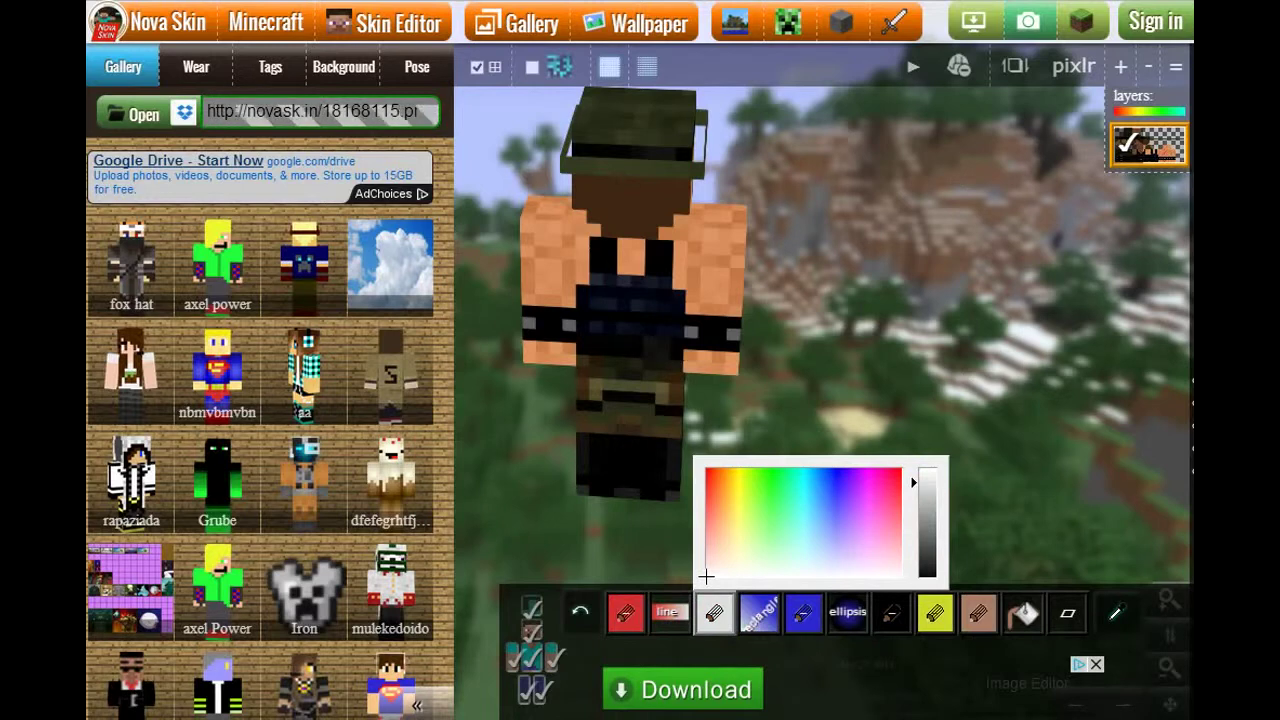
drag(921, 483, 921, 572)
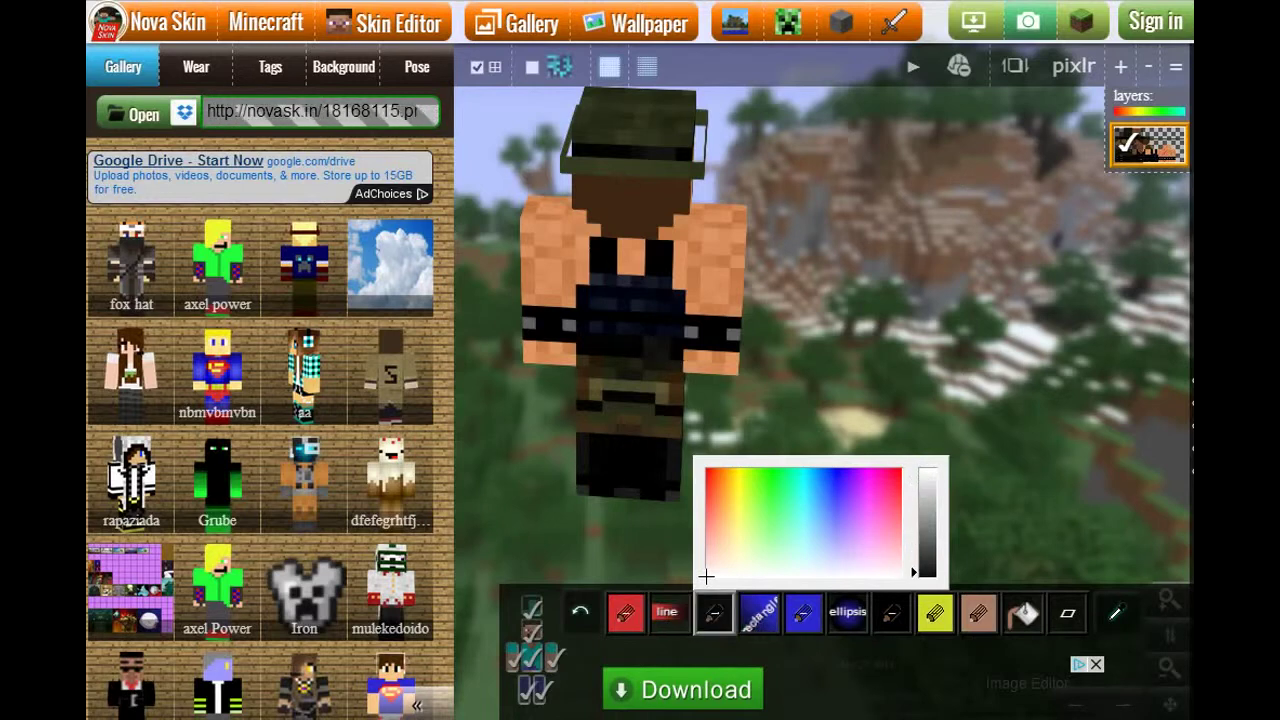
click(617, 301)
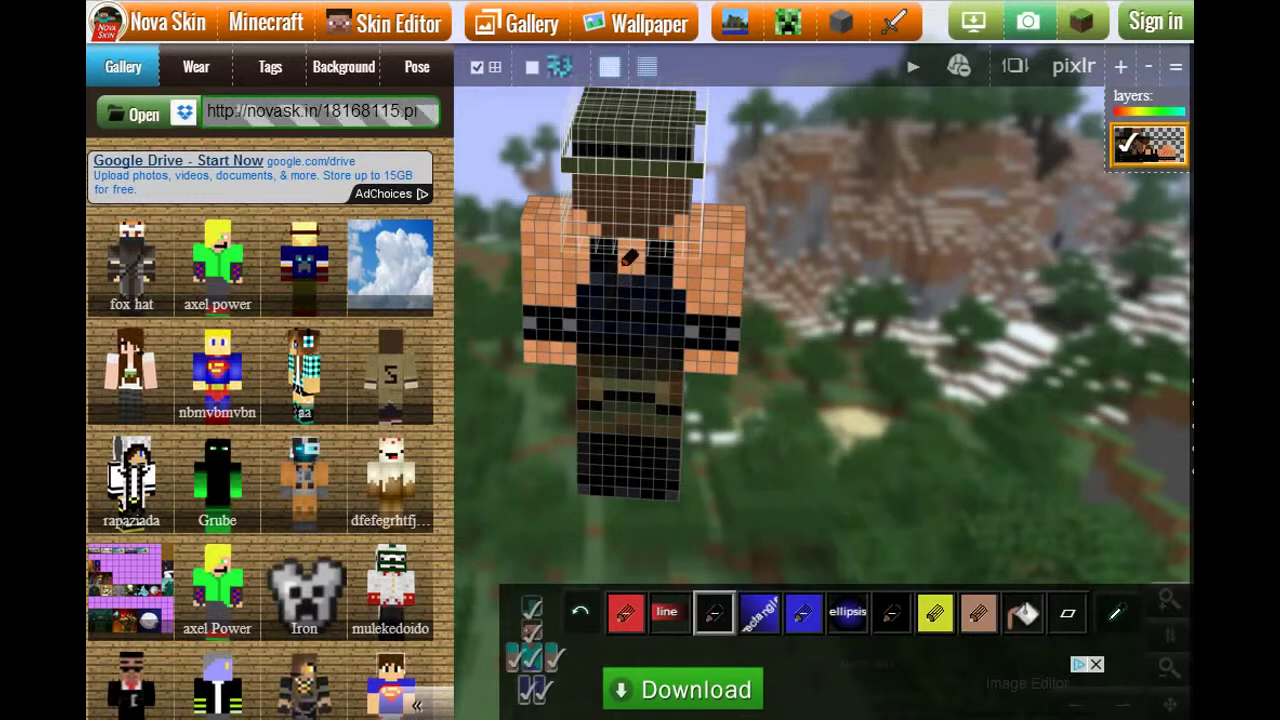
drag(1069, 343, 1043, 270)
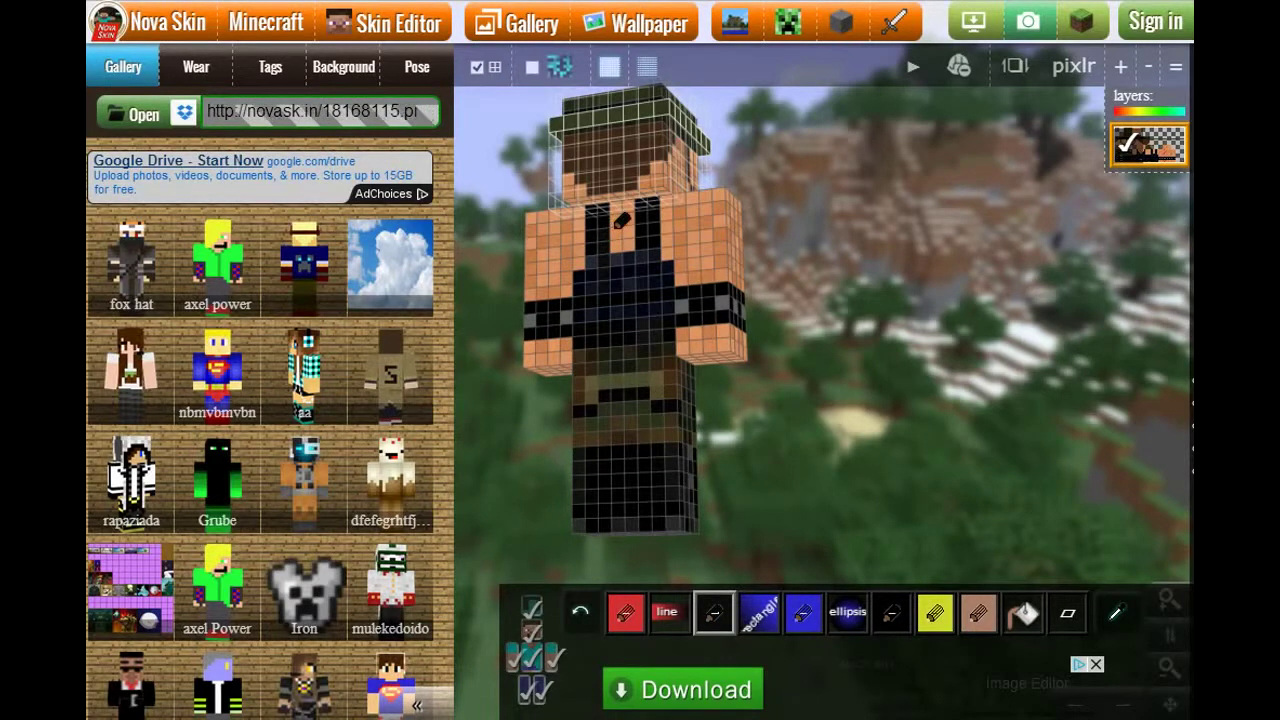
drag(627, 222, 1158, 415)
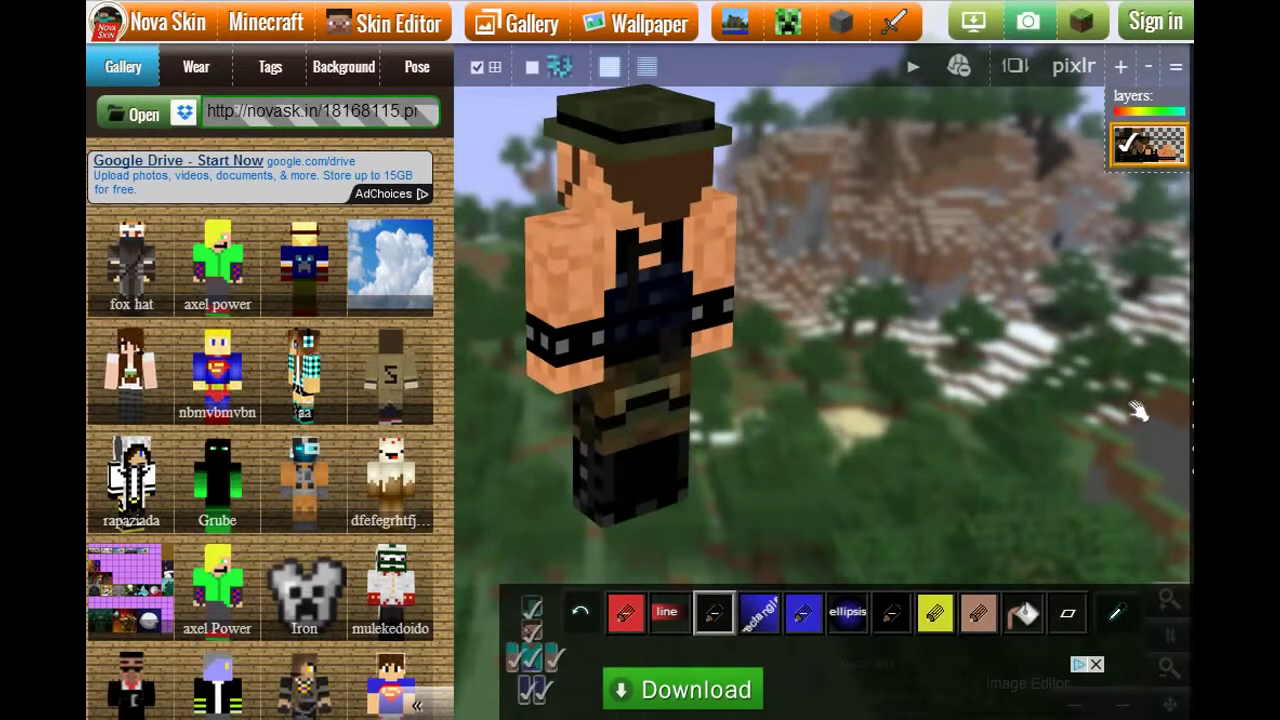
Paint red wound pixels on the backs and tops of both arms with the red pencil.
mouse_move(925, 286)
mouse_down()
mouse_move(851, 305)
mouse_move(826, 285)
mouse_move(831, 267)
mouse_move(495, 168)
mouse_move(572, 194)
mouse_move(525, 215)
mouse_move(642, 323)
mouse_move(860, 358)
mouse_move(834, 300)
mouse_up()
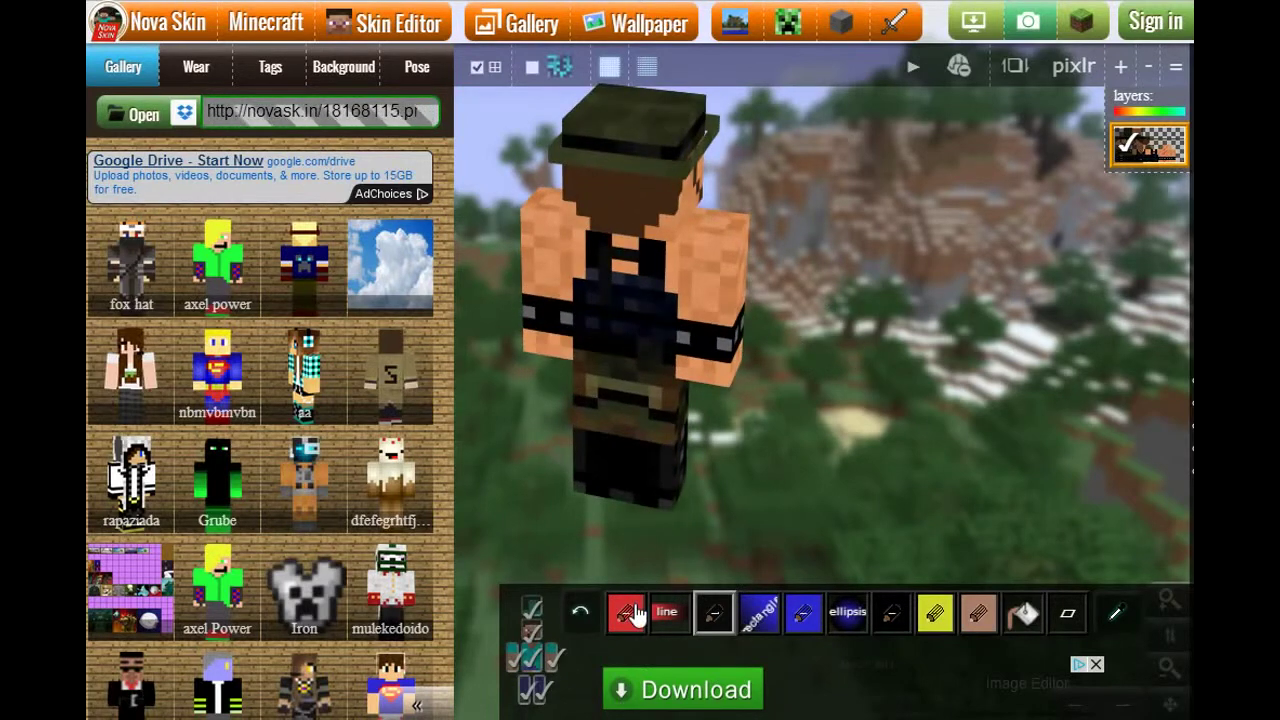
click(626, 613)
click(700, 252)
click(713, 266)
click(714, 280)
click(724, 264)
click(714, 267)
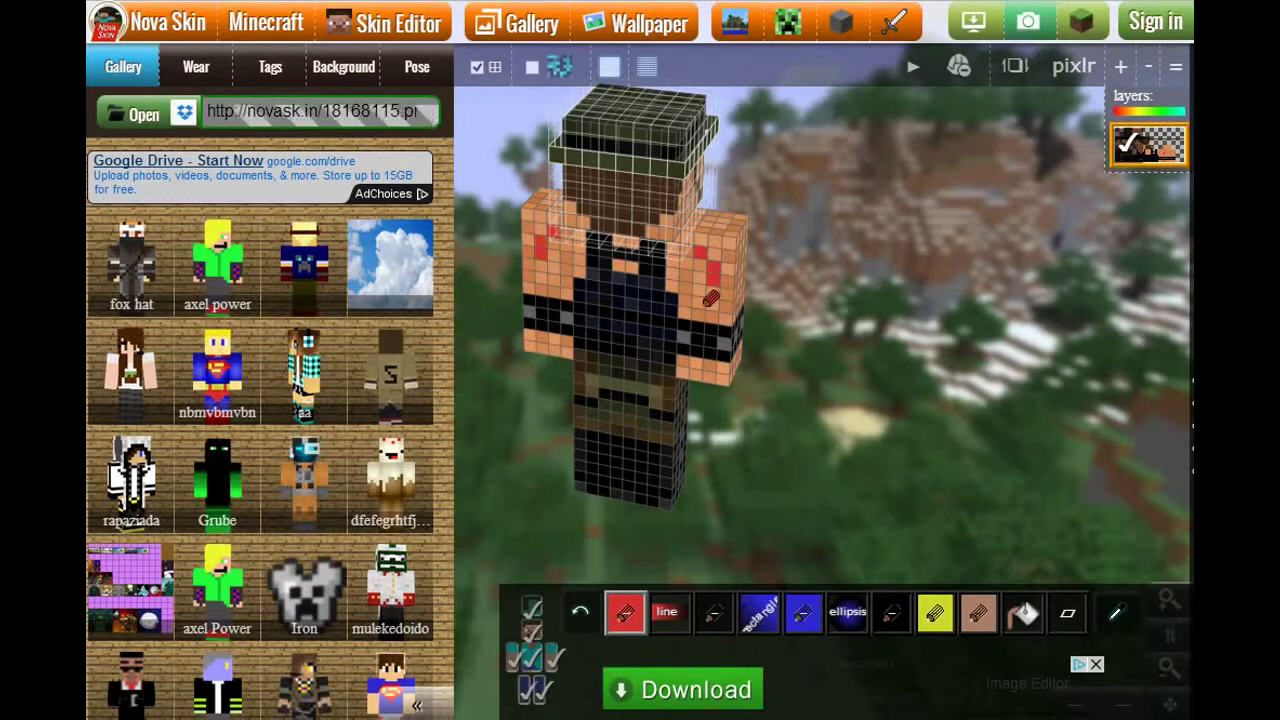
click(698, 313)
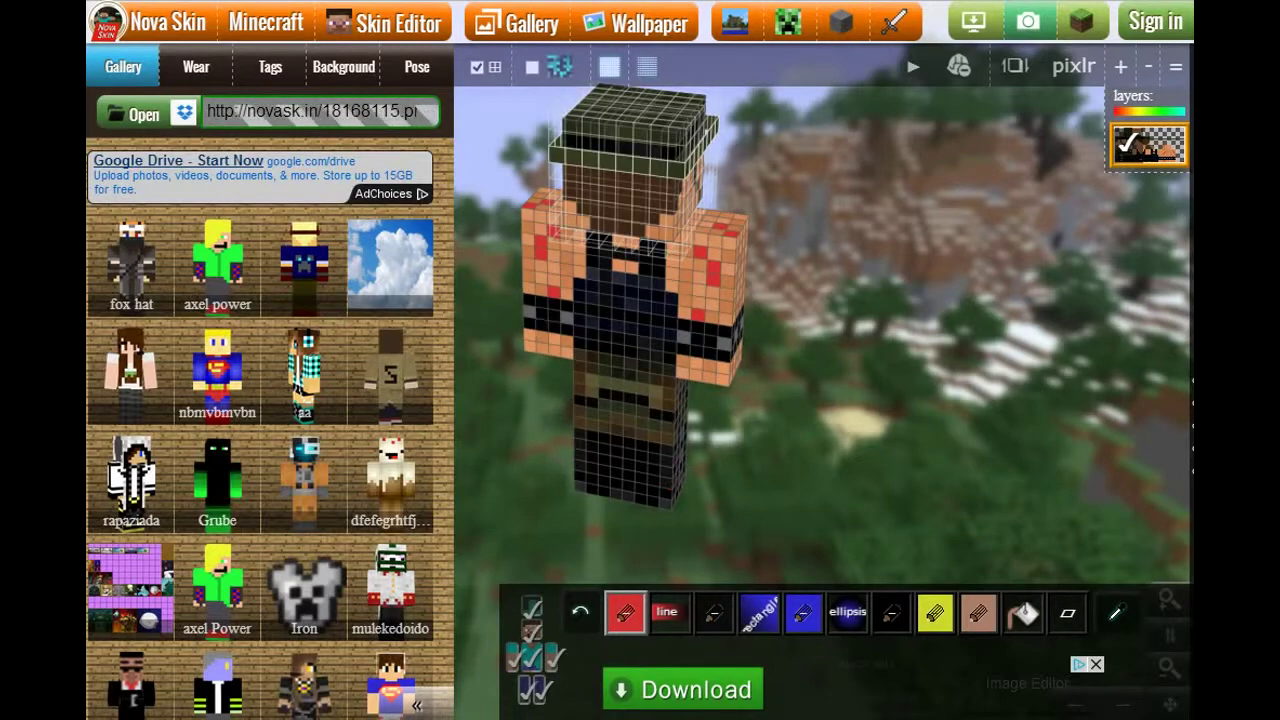
Erase the red pixel from the character's mouth.
drag(878, 311, 809, 316)
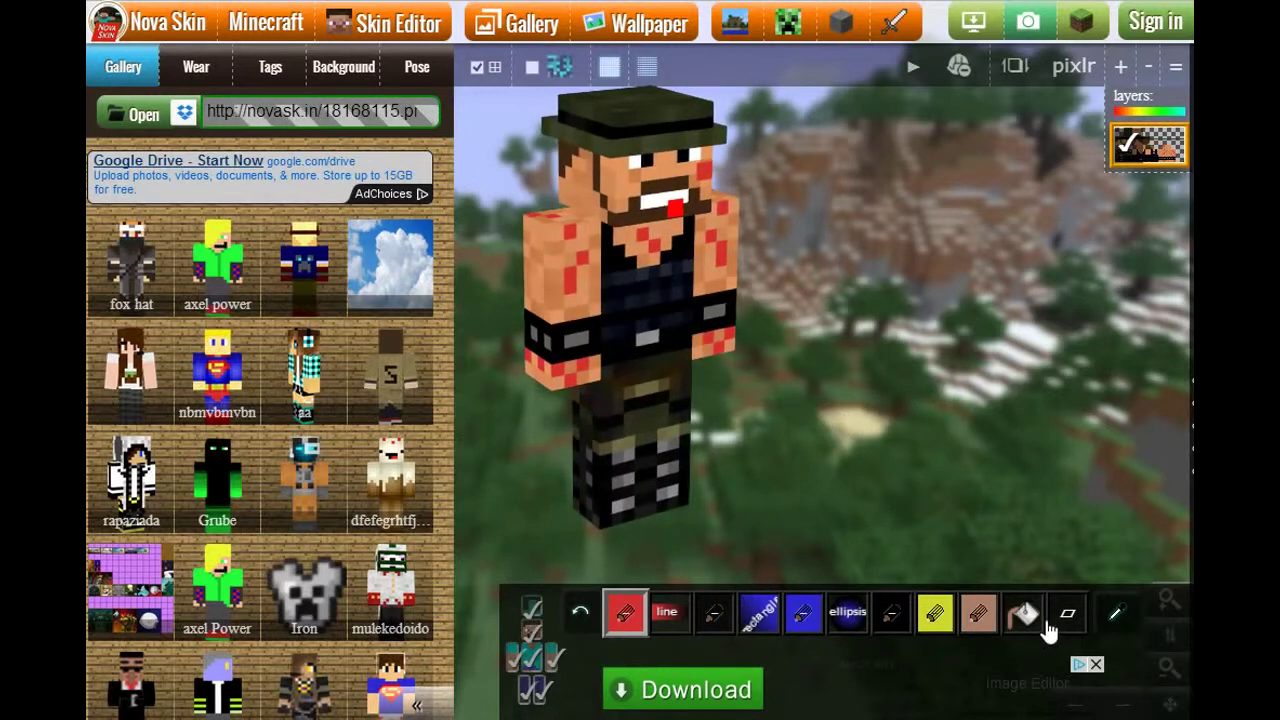
click(1066, 616)
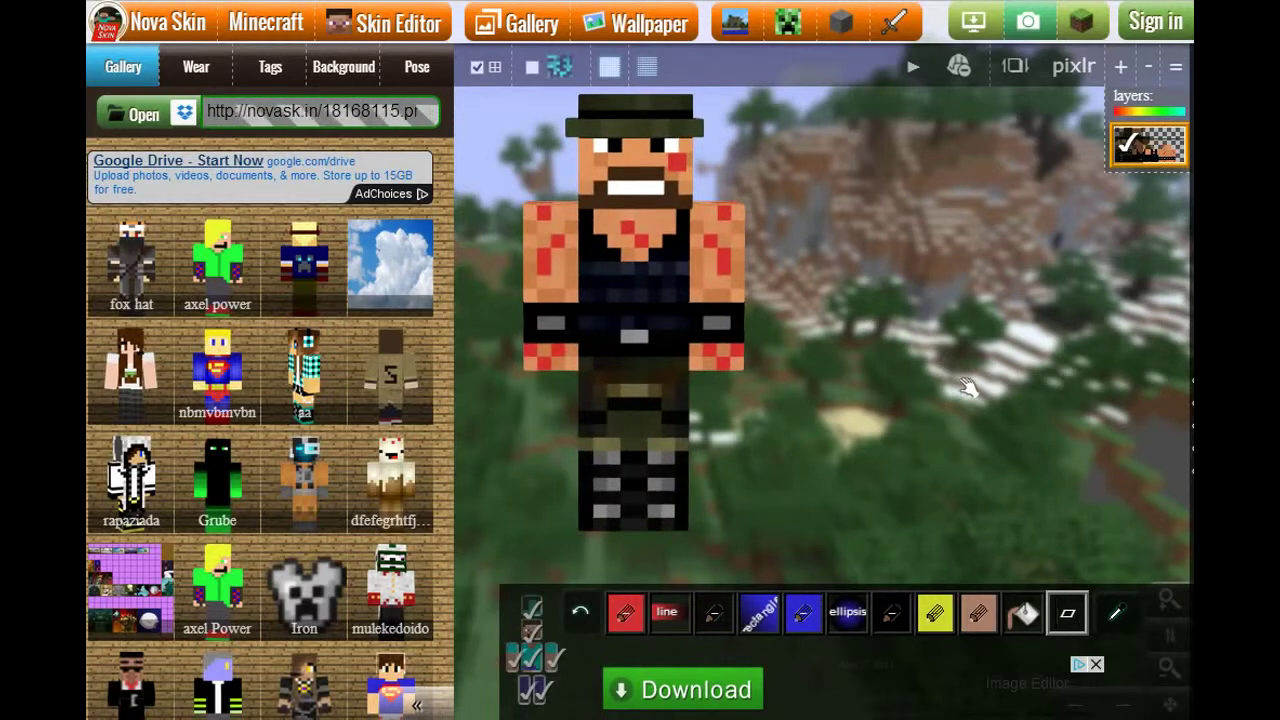
drag(956, 392, 940, 337)
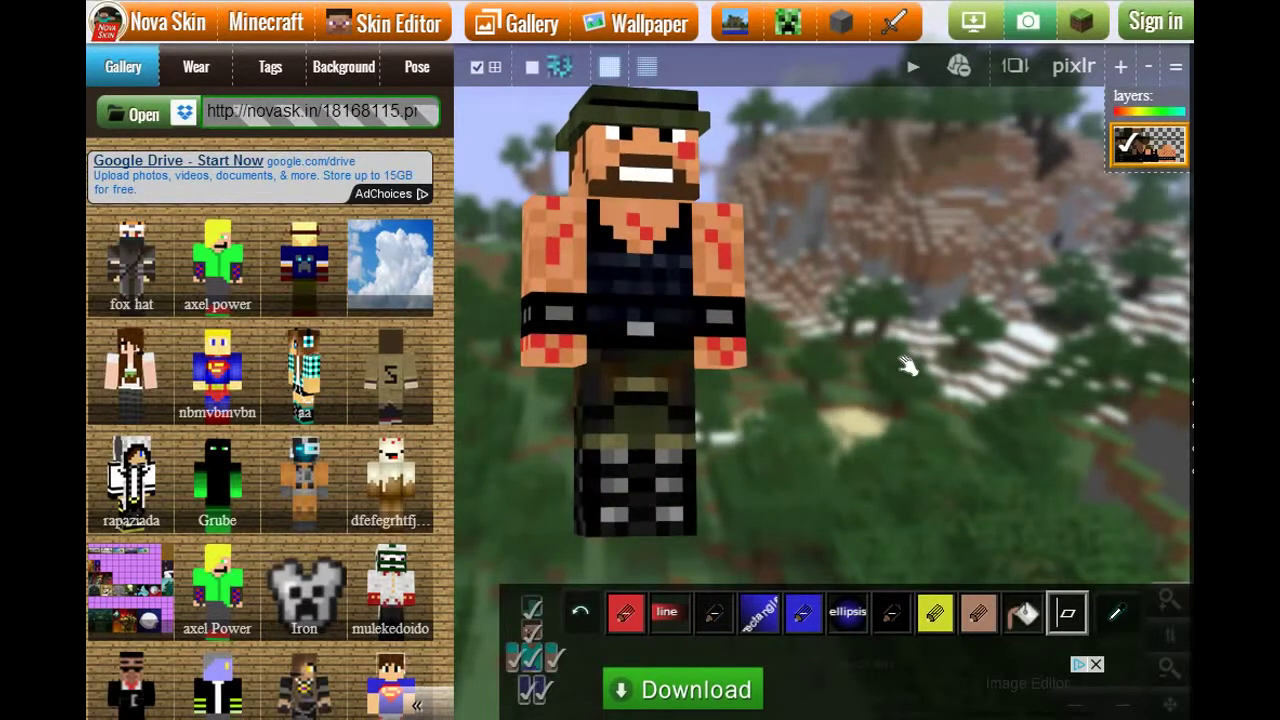
Hide the skin's layer and show it again.
click(1124, 144)
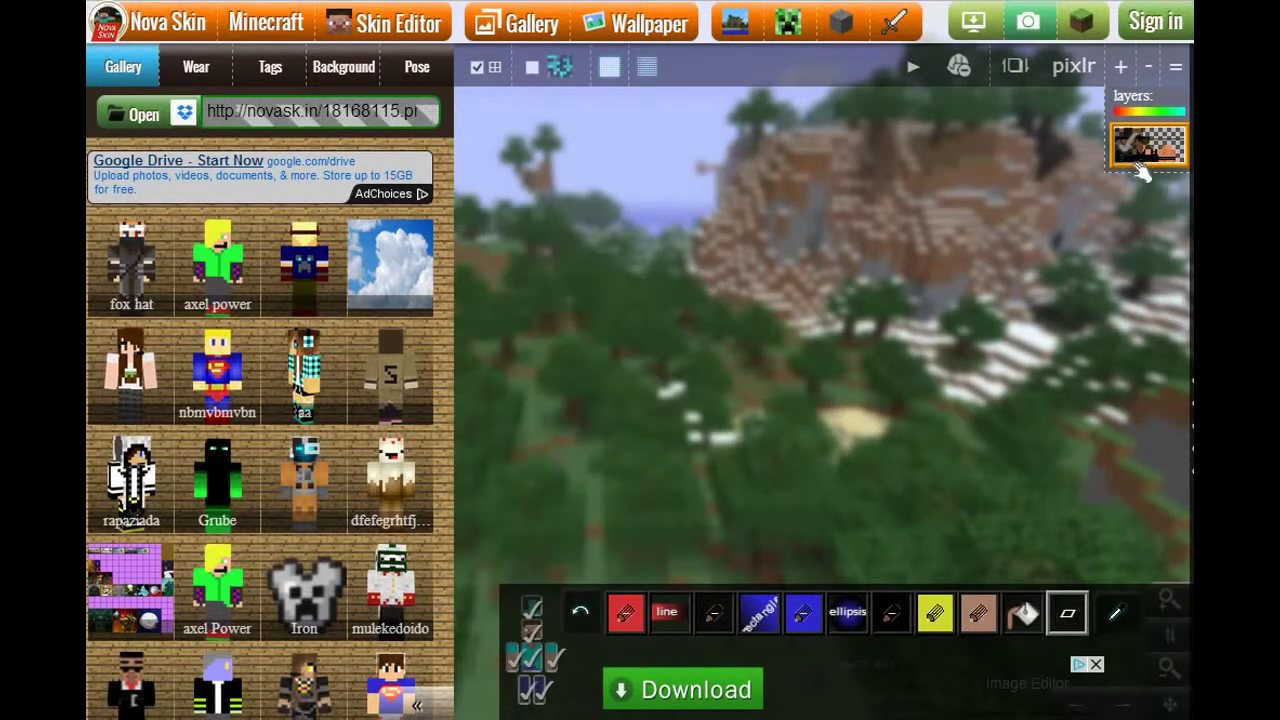
click(1142, 158)
click(1142, 158)
click(1143, 157)
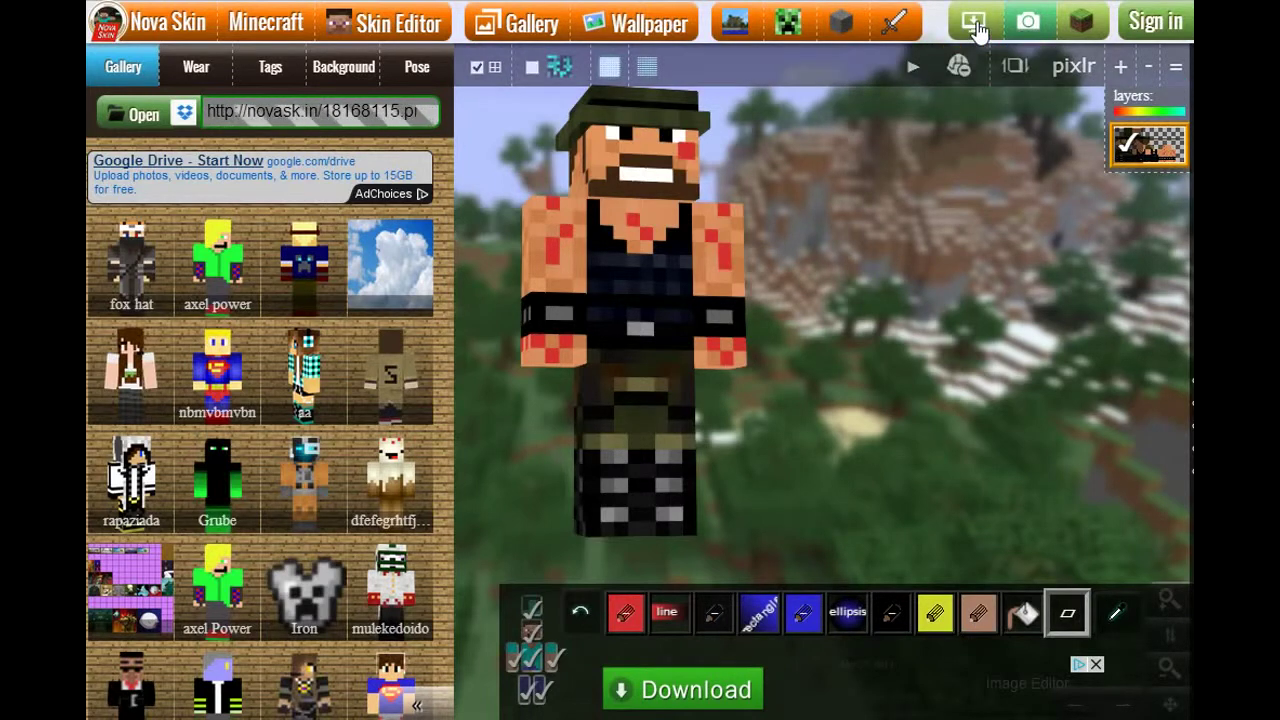
Start applying the skin to Minecraft and enter the account username on the login page.
click(1085, 22)
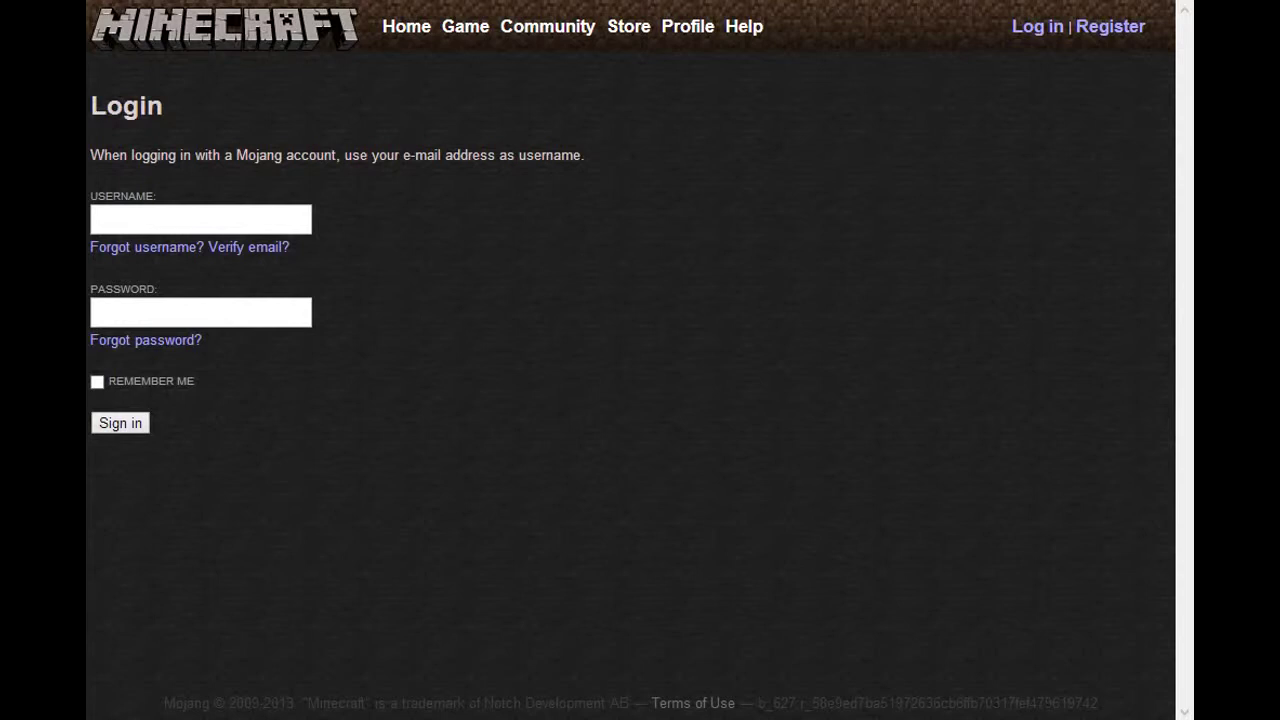
click(298, 214)
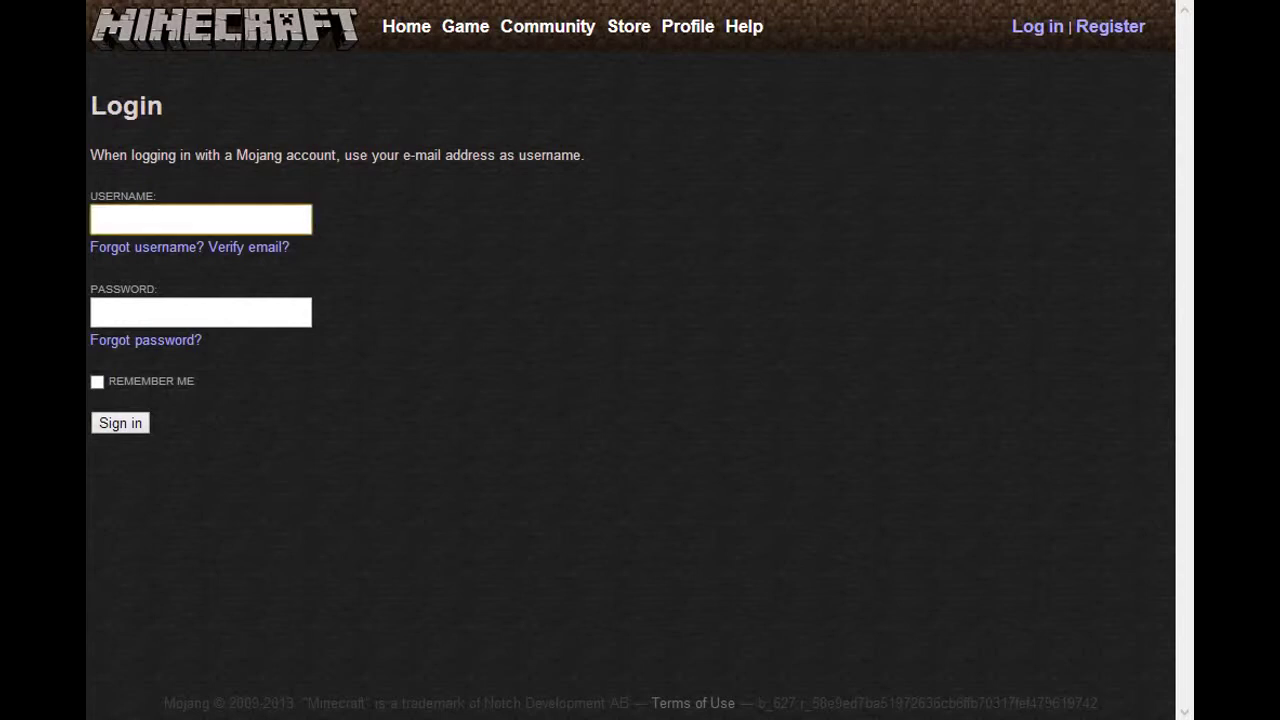
text(luckyjax123)
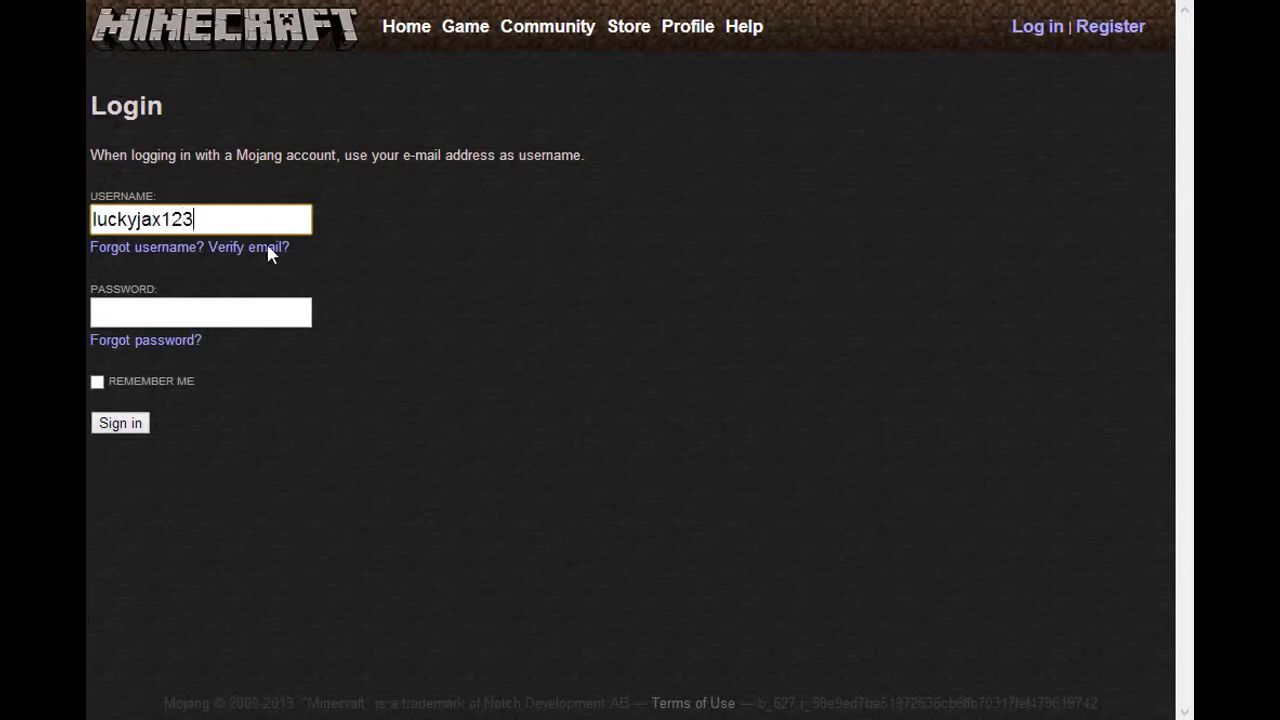
click(94, 312)
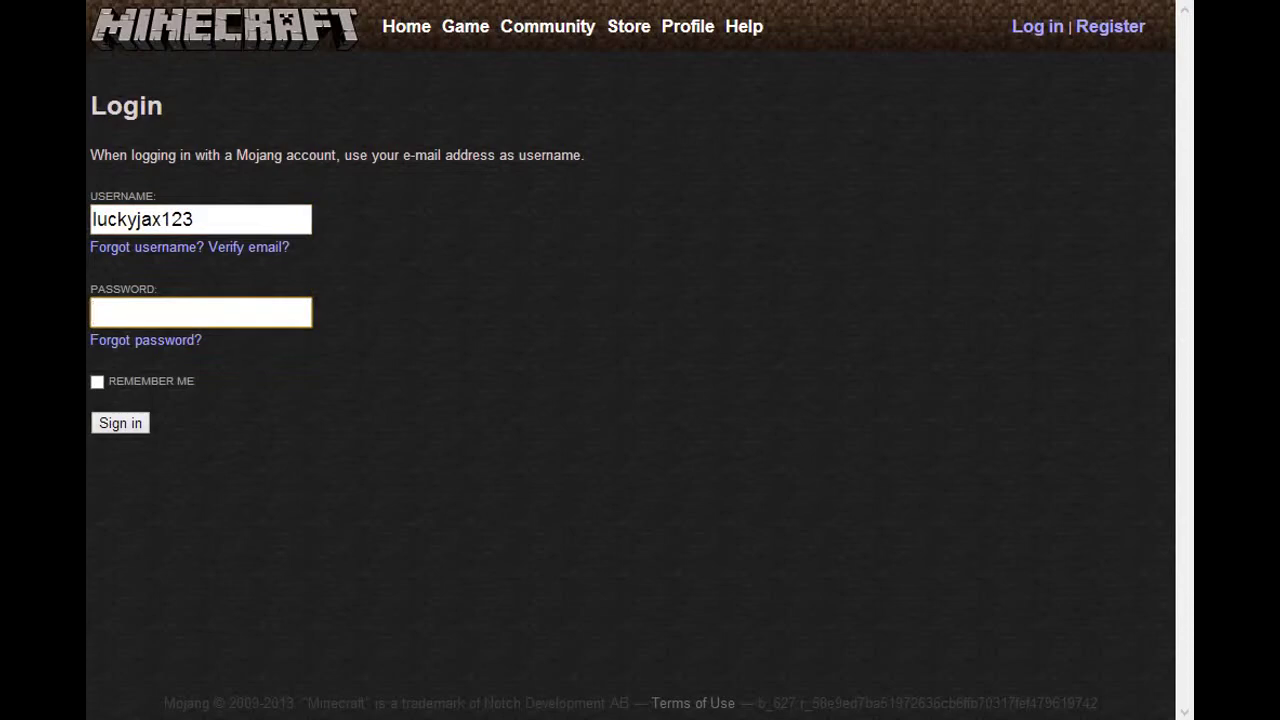